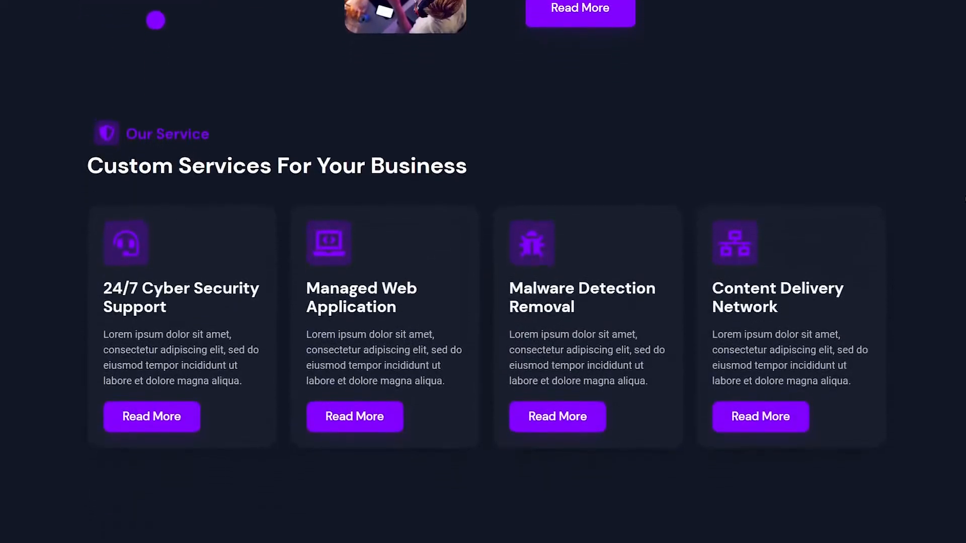
Step: Look through the cyber security website's service, video, about, pricing, team and testimonial sections
scroll(965, 200, down, 10)
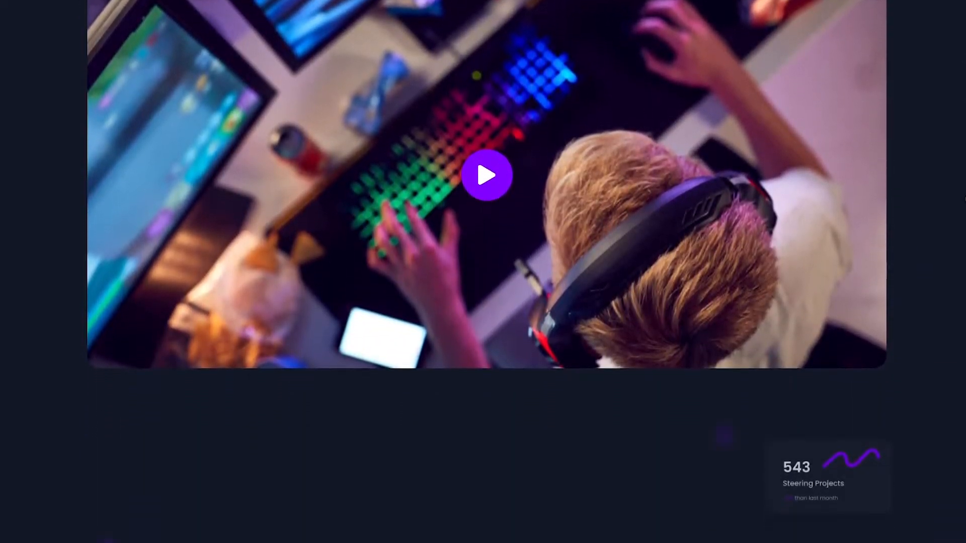
scroll(965, 199, down, 10)
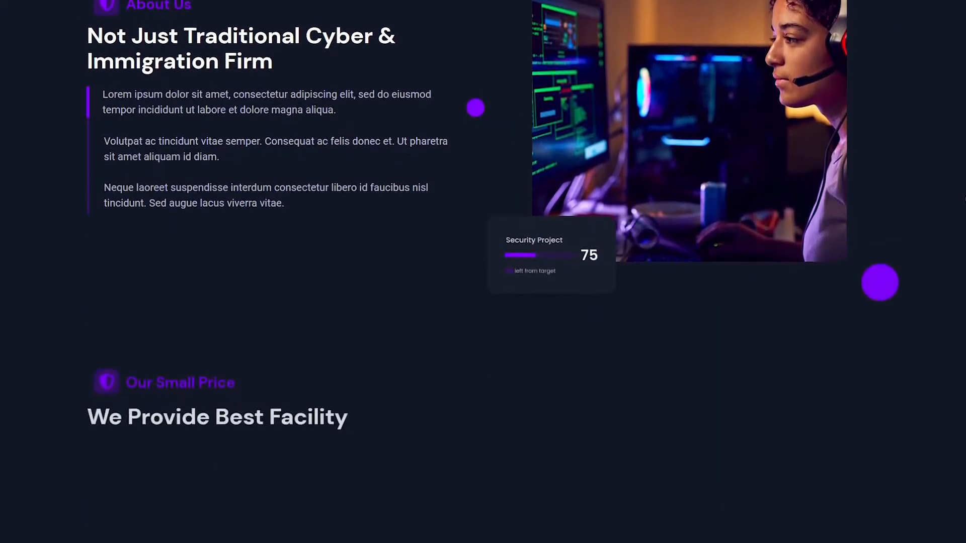
scroll(965, 199, down, 10)
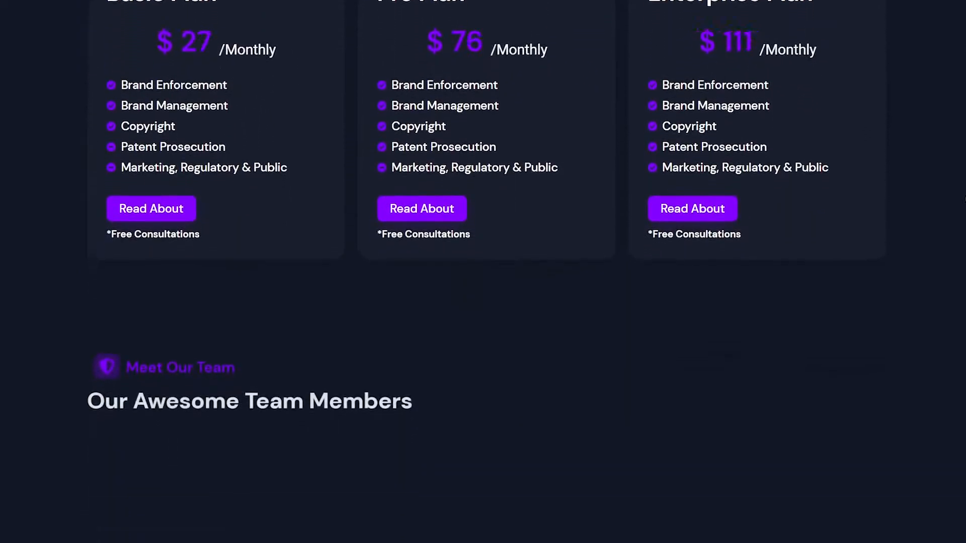
scroll(965, 199, down, 10)
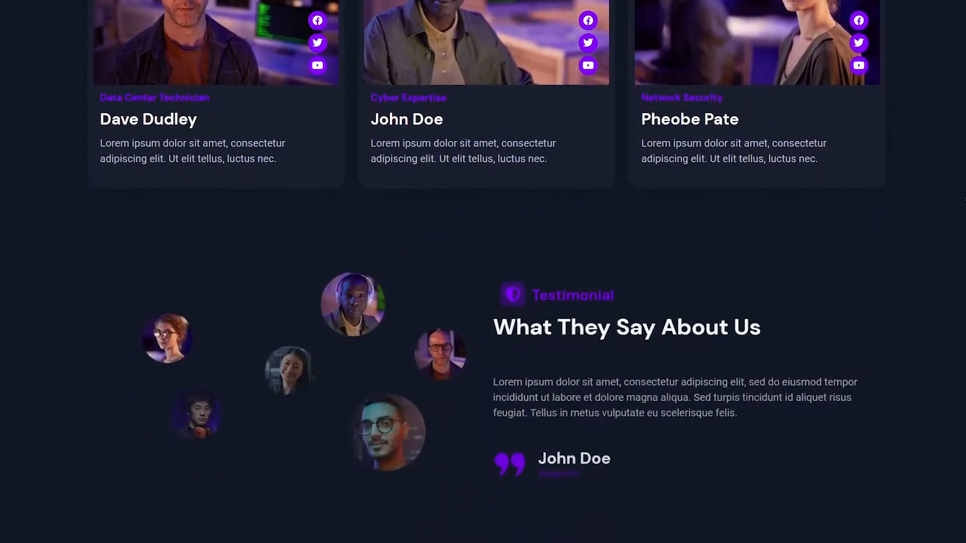
scroll(965, 199, down, 7)
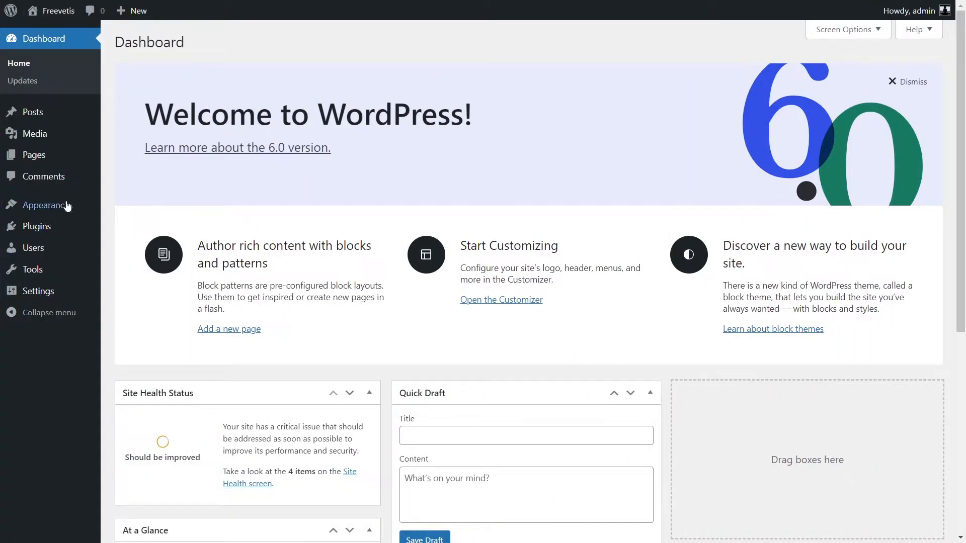
Step: Search the new themes for "elementor", then install and activate the Hello Elementor theme
mouse_move(90, 211)
click(127, 209)
click(224, 45)
click(823, 77)
text(elementor)
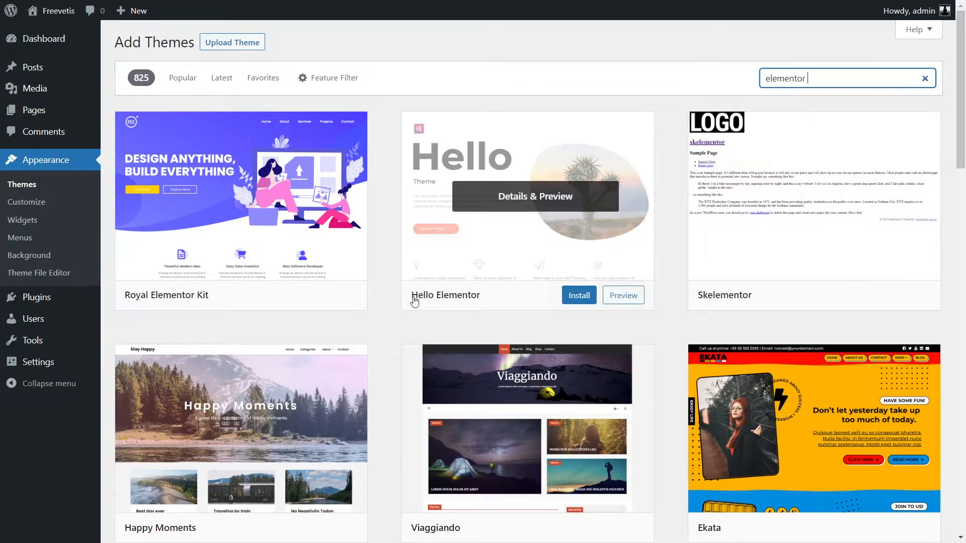
click(577, 297)
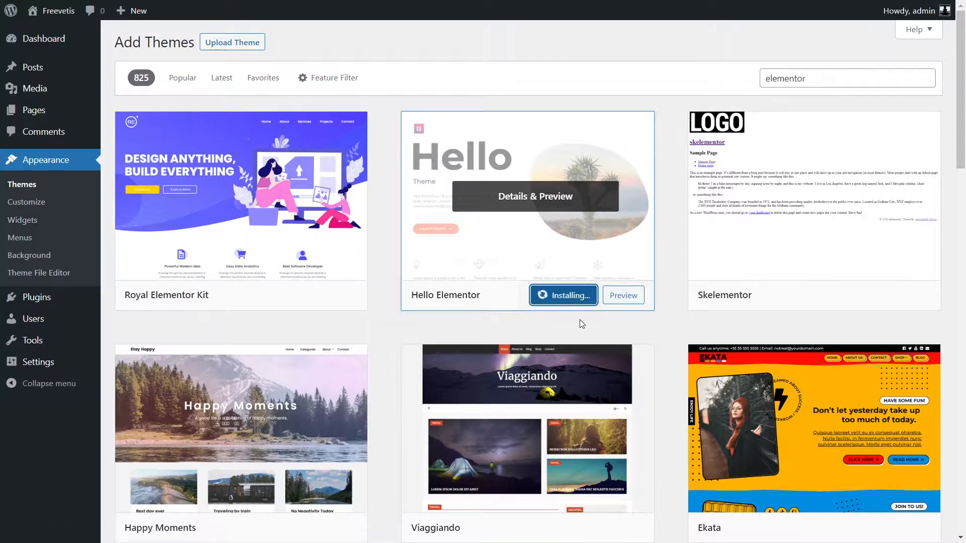
click(568, 298)
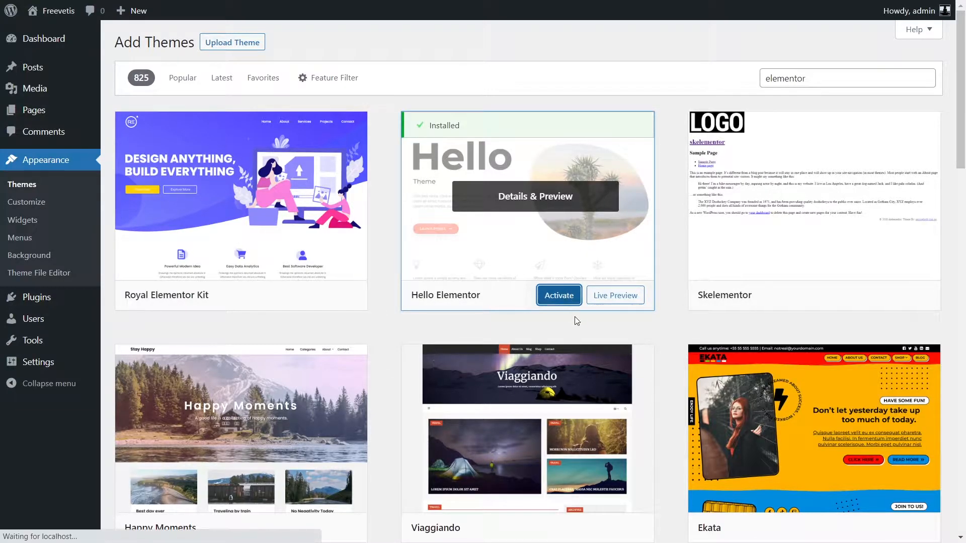
Step: Search the new plugins for "template kit", then install and activate Template Kit – Import by Envato
mouse_move(31, 264)
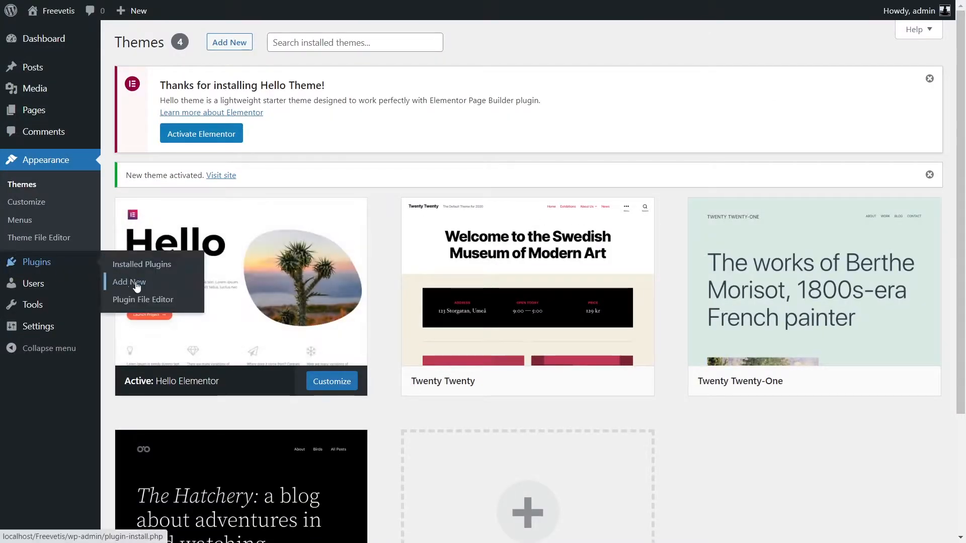
click(126, 278)
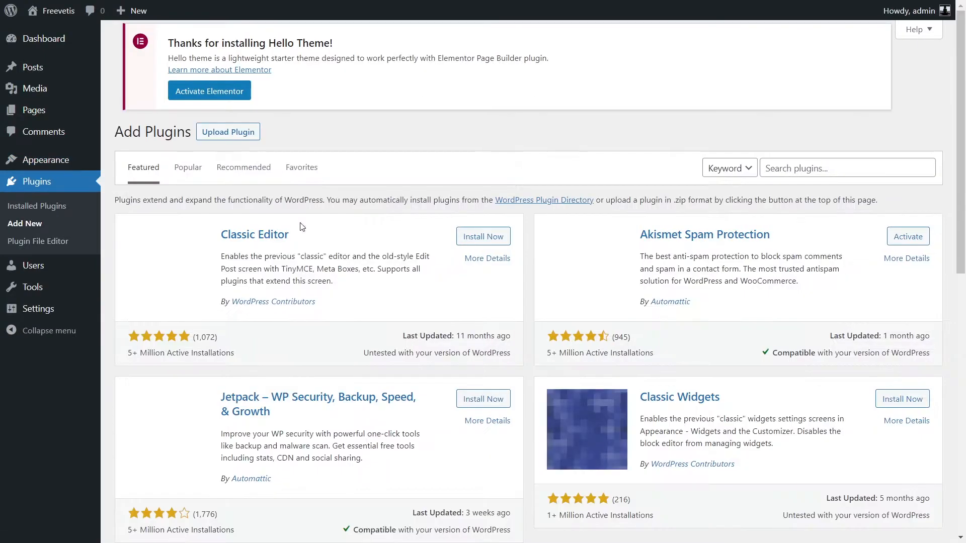
click(804, 170)
text(template kit)
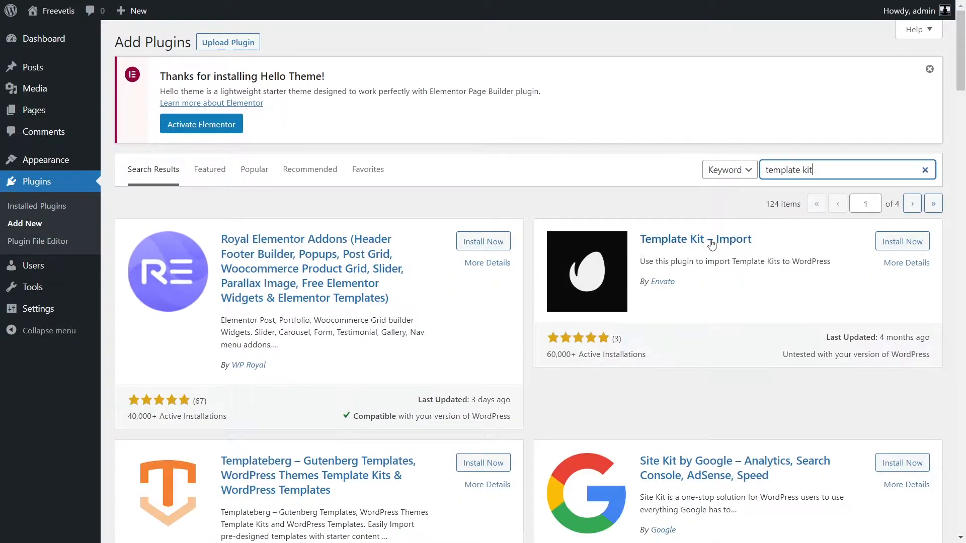
click(907, 242)
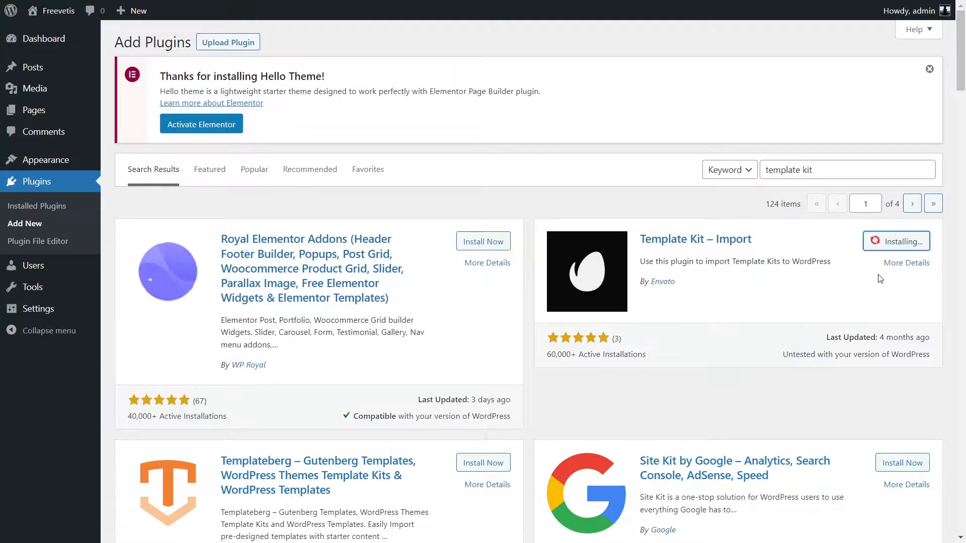
click(909, 241)
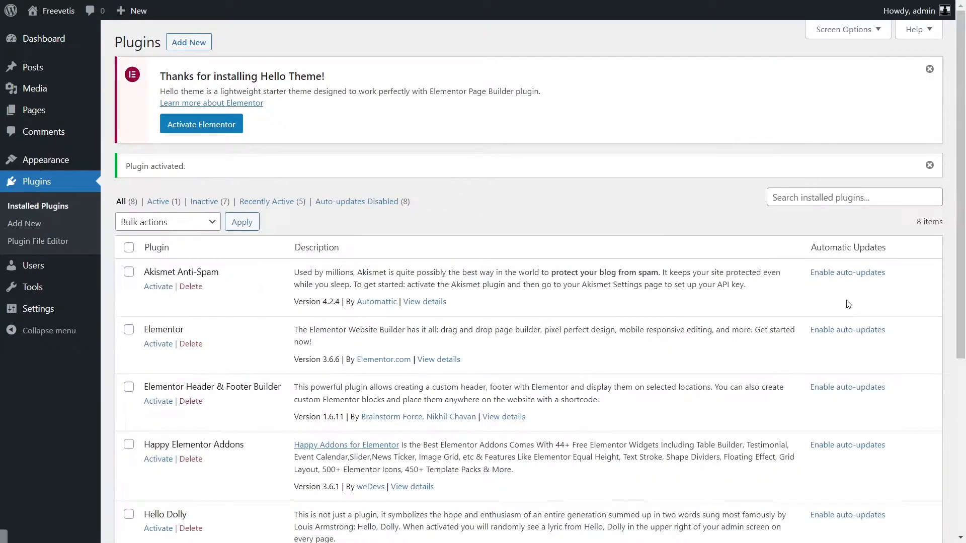
Step: Upload themeforest-X5RqyWee-cyberb-cyber-security-services-elementor-template-kit.zip as a new template kit
mouse_move(29, 293)
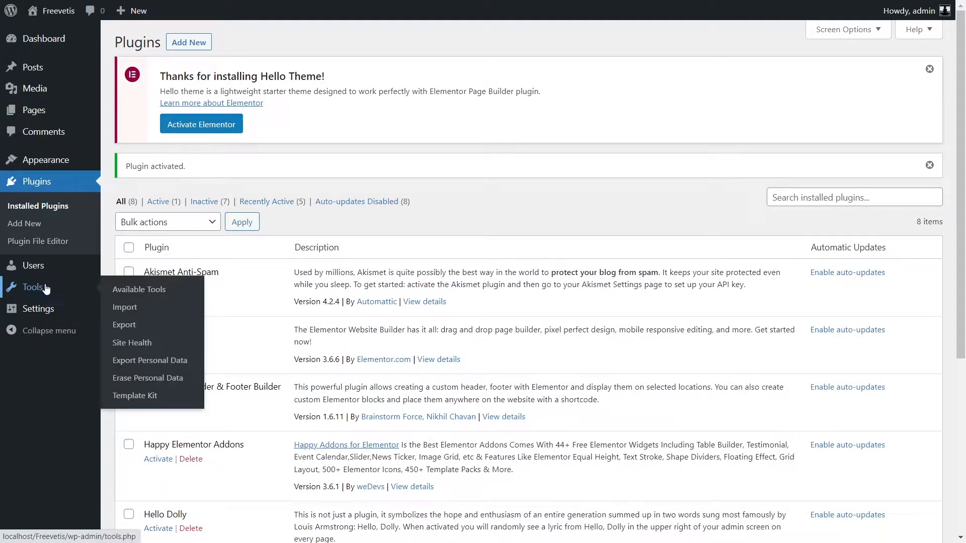
click(135, 396)
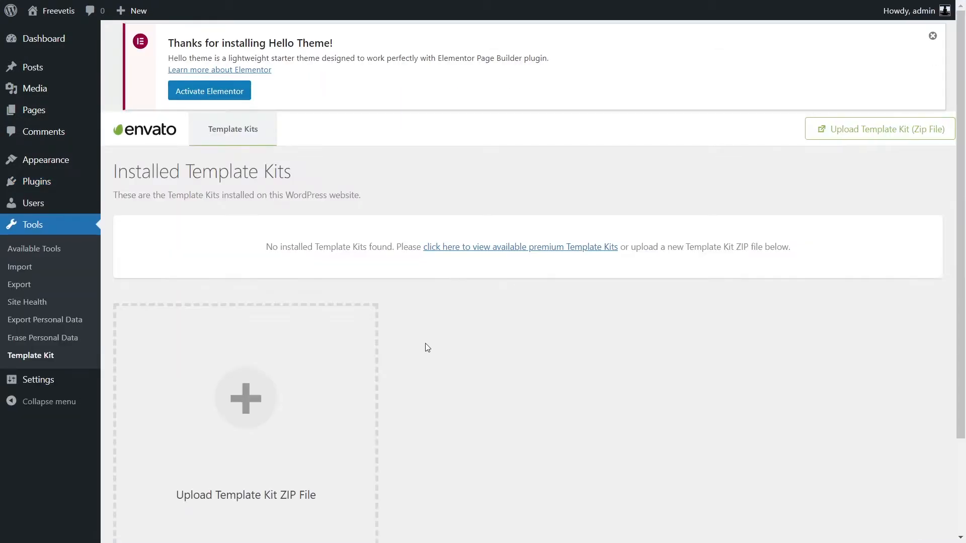
click(249, 398)
click(531, 101)
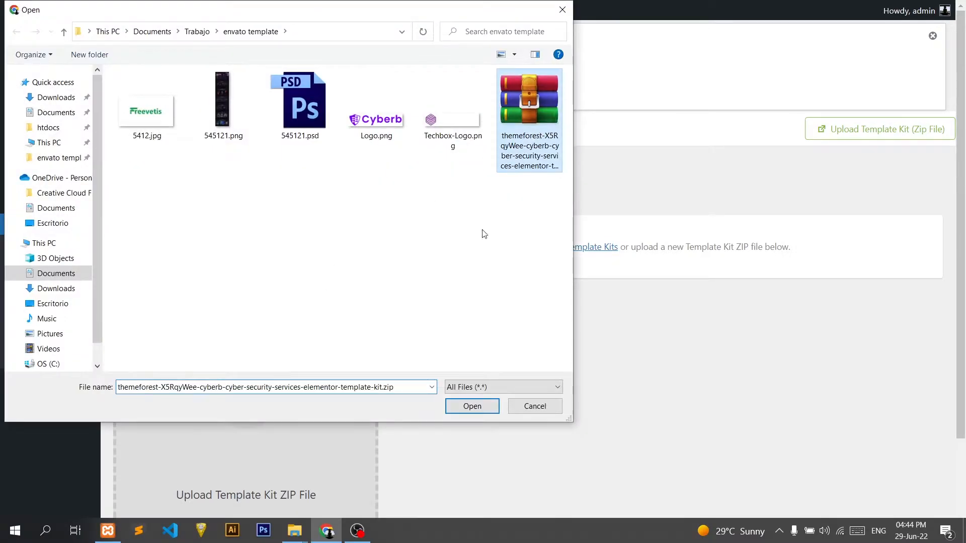
click(469, 406)
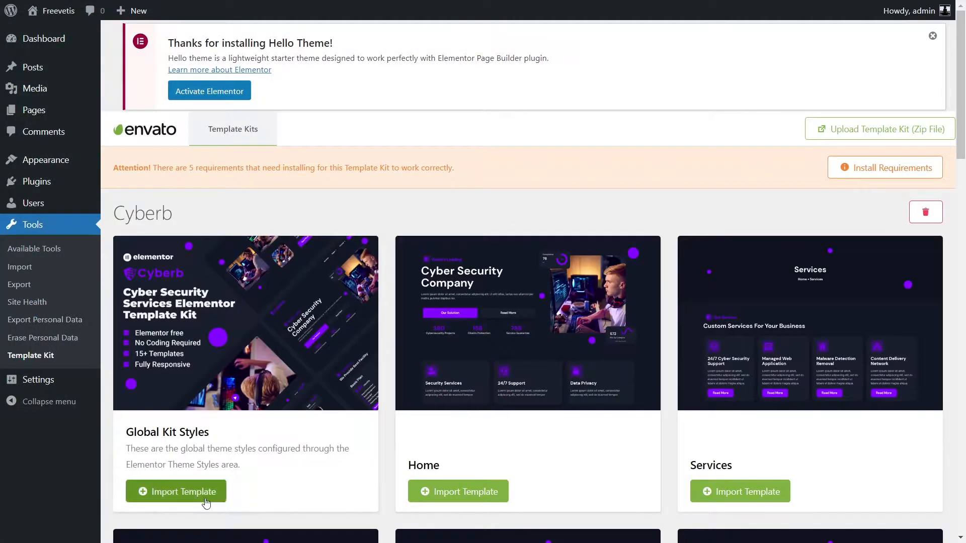
Step: Install all missing plugin requirements of the Cyberb kit and import its Global Kit Styles
click(878, 171)
click(368, 372)
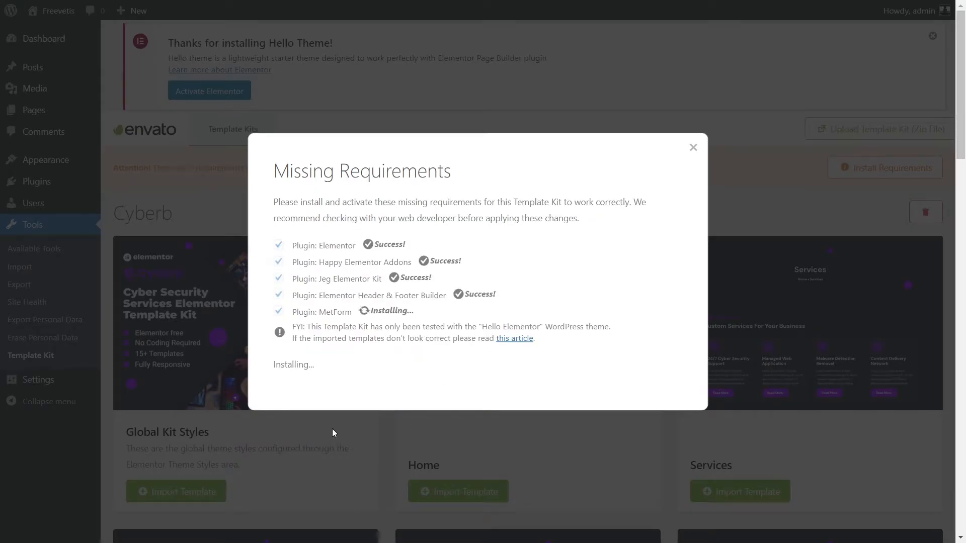
click(309, 392)
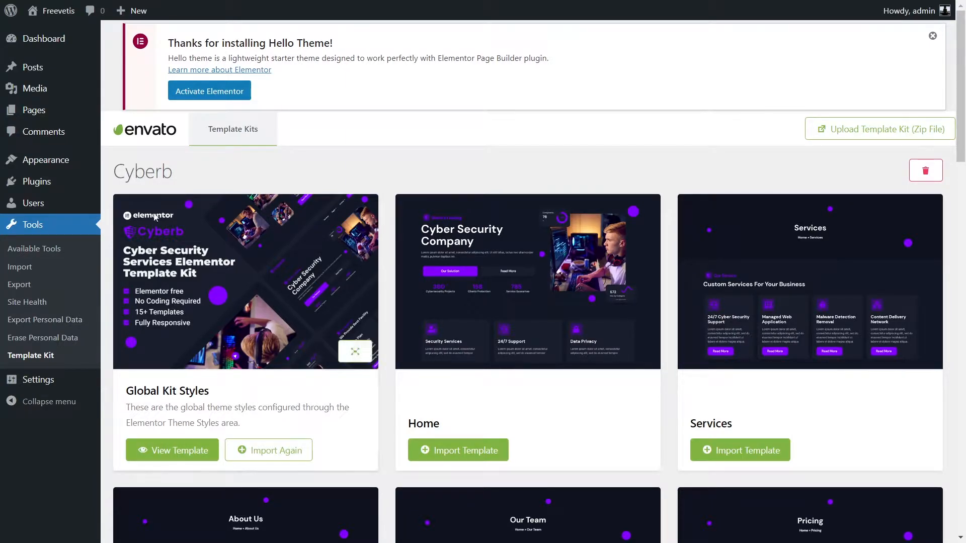
Step: Create a new page titled "Home" and publish it
mouse_move(33, 112)
click(142, 137)
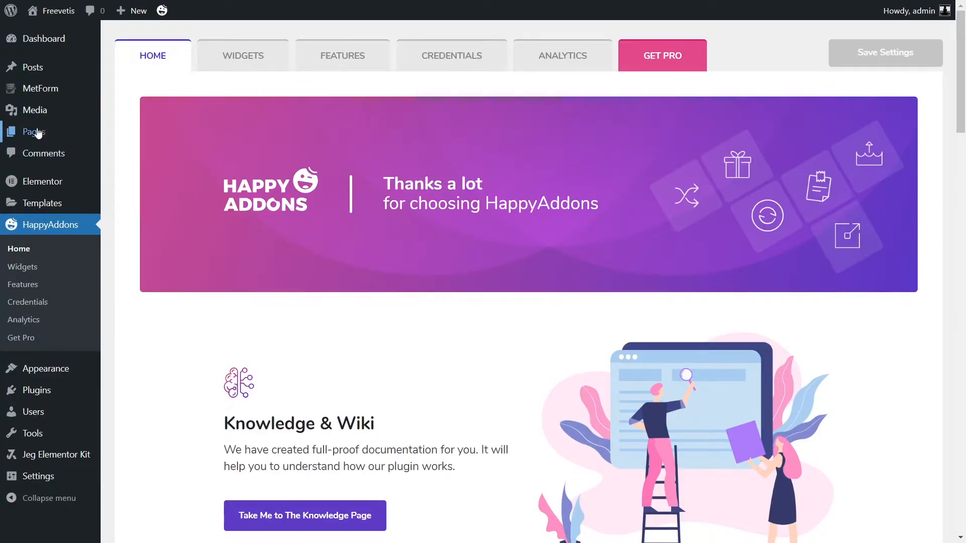
mouse_move(38, 132)
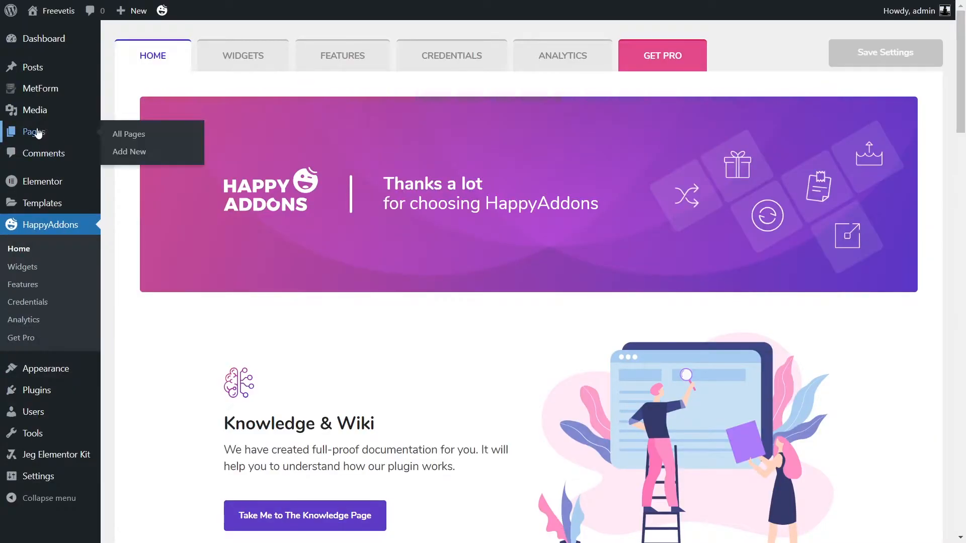
click(138, 152)
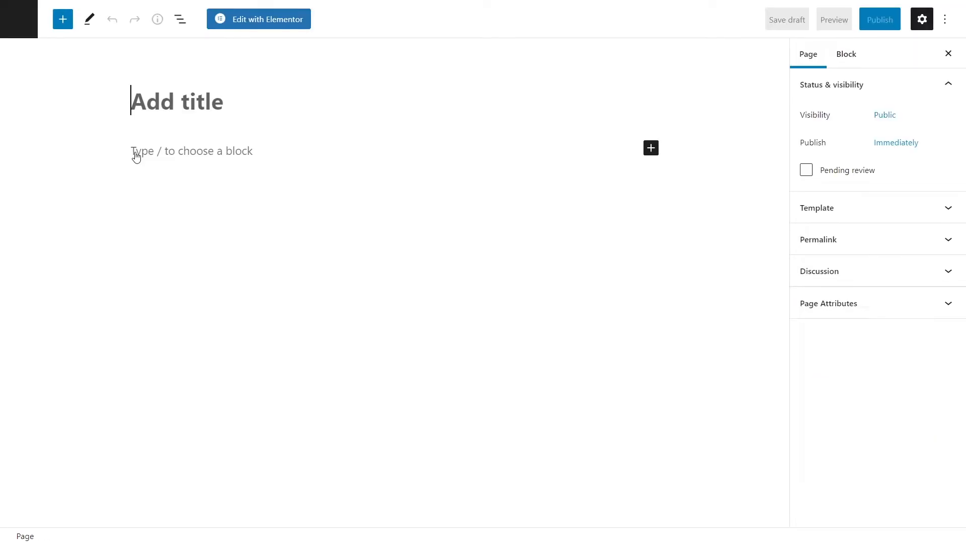
text(Home)
click(882, 21)
click(834, 27)
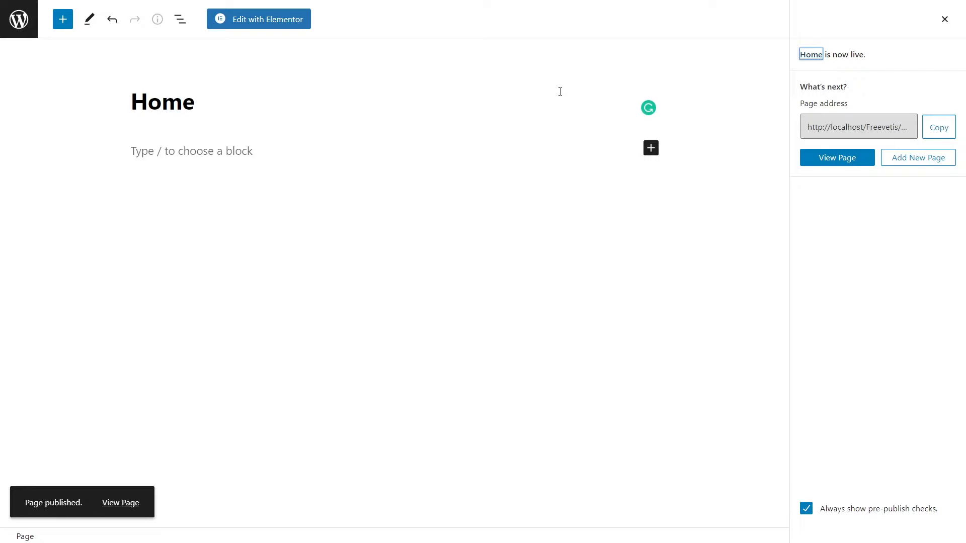
Step: Open the Home page in Elementor and insert the Home template from the Cyberb kit
click(248, 19)
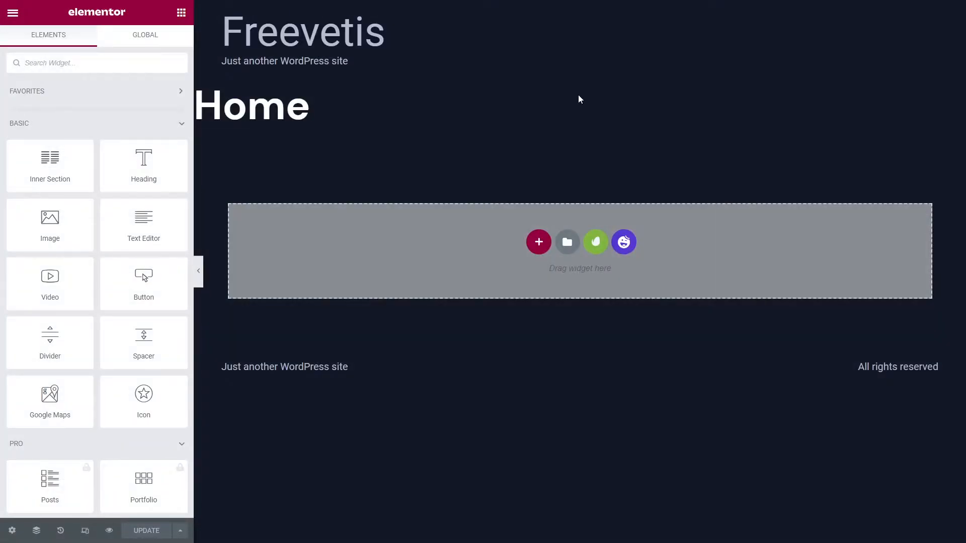
click(594, 254)
click(181, 391)
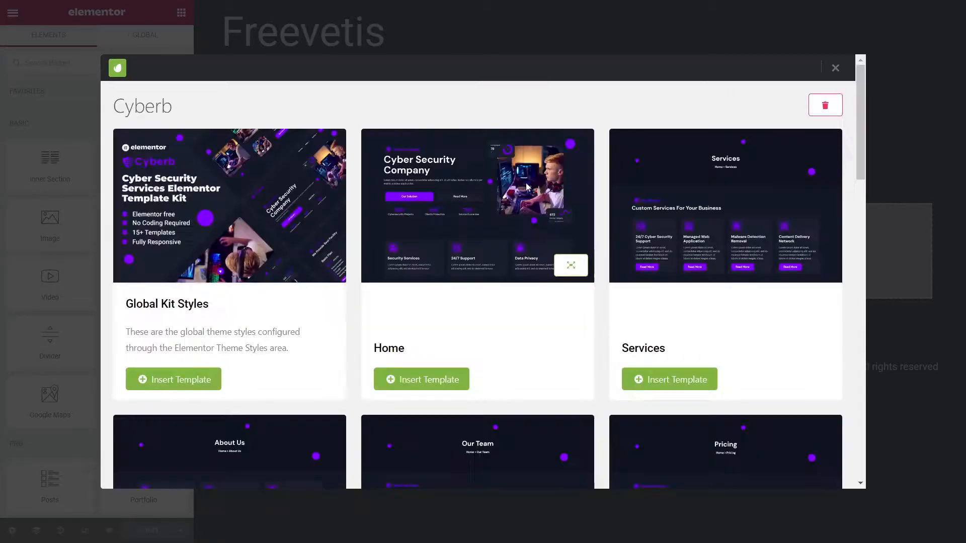
click(421, 380)
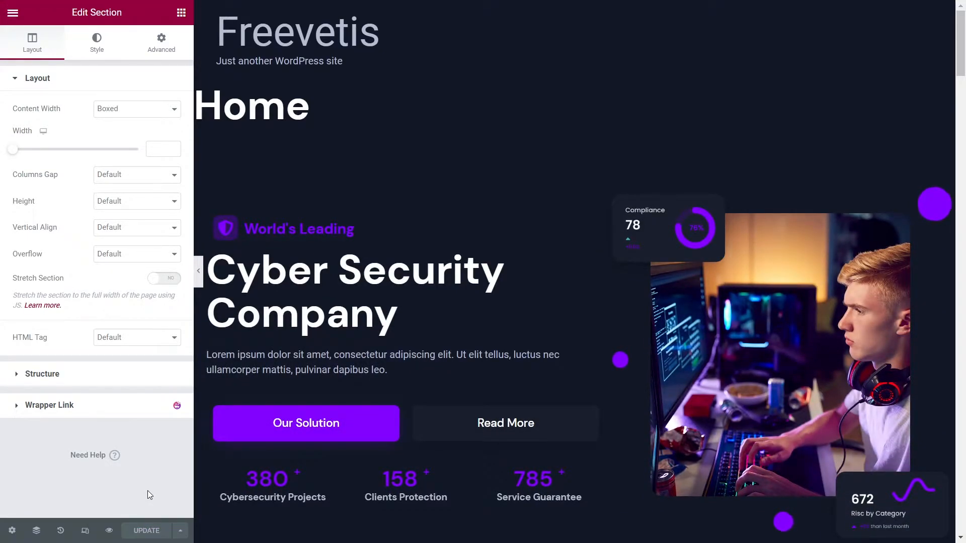
Step: Exit Elementor to the dashboard and return to the list of all pages
click(7, 15)
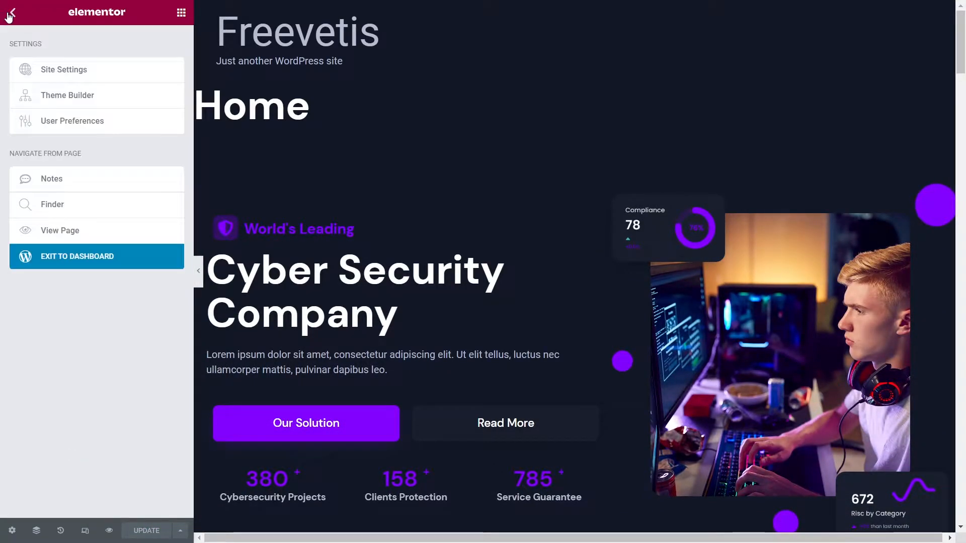
click(73, 262)
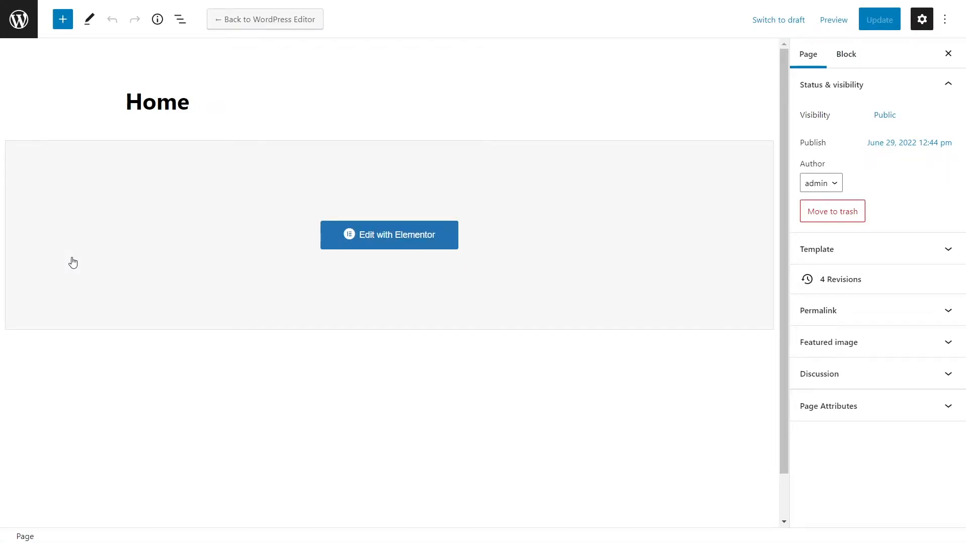
click(19, 19)
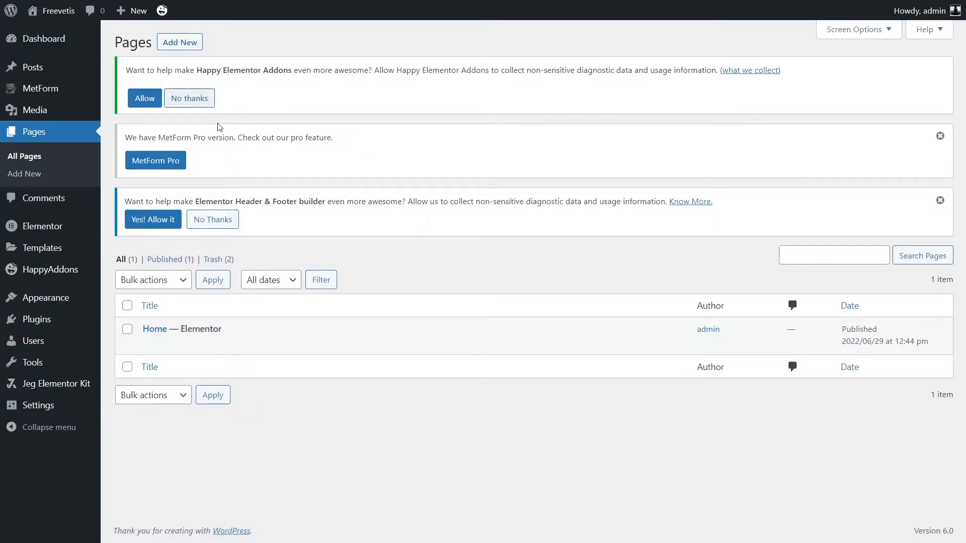
Step: Create a new page titled "Contact Us" and publish it
click(177, 41)
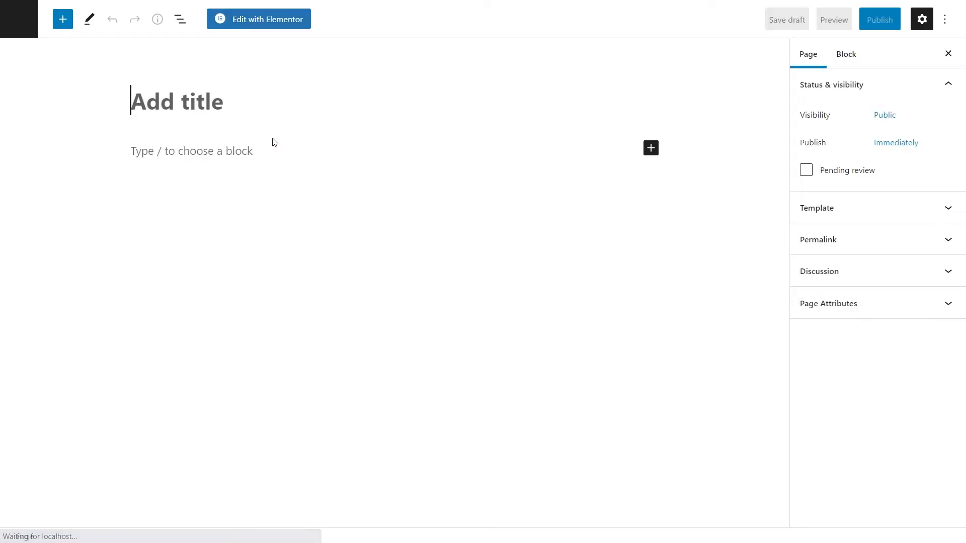
text(Contact Us)
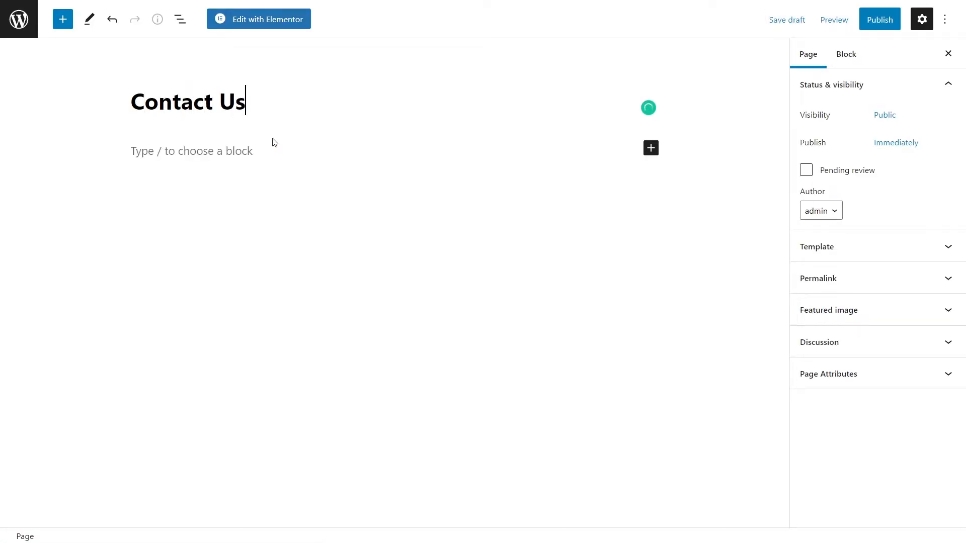
click(880, 21)
click(849, 20)
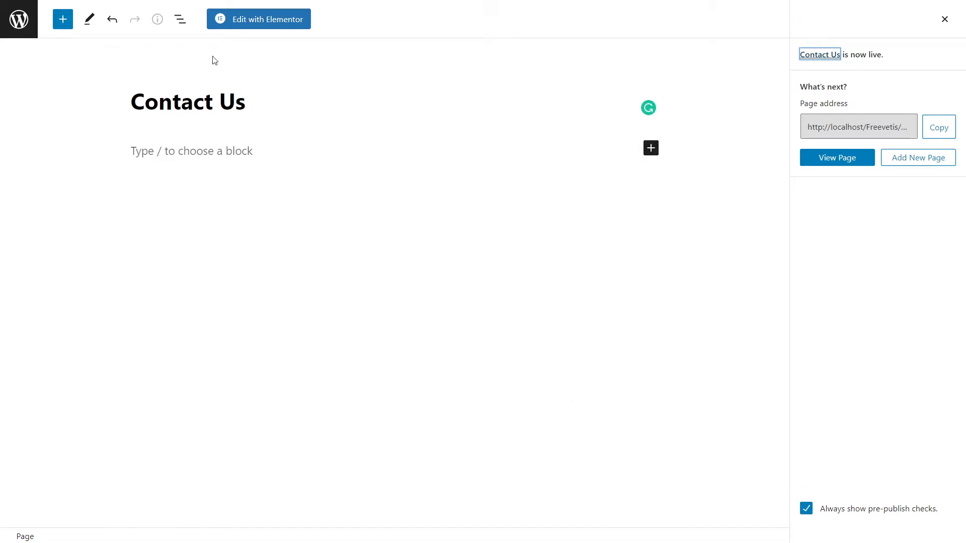
Step: Open the Contact Us page in Elementor and insert the Contact template from the Cyberb kit
click(240, 20)
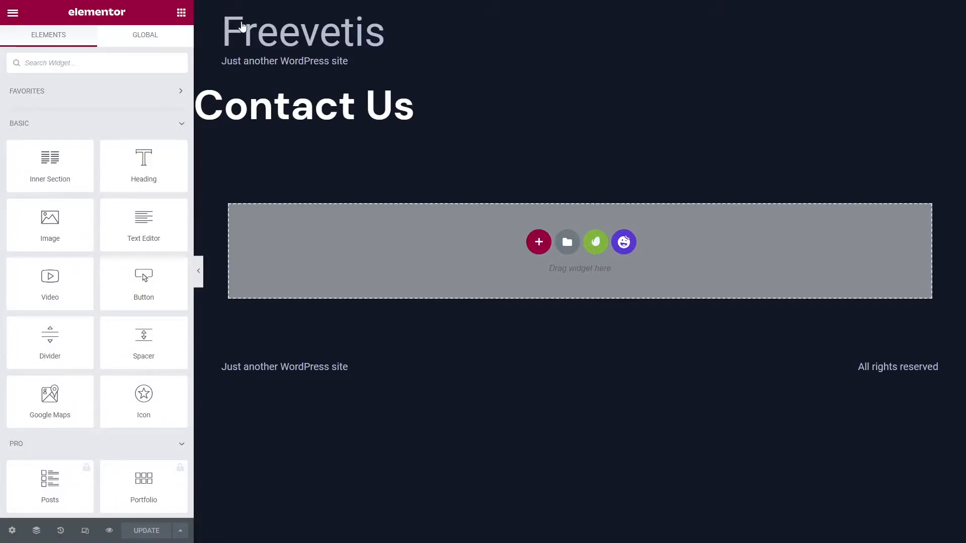
click(596, 242)
click(259, 256)
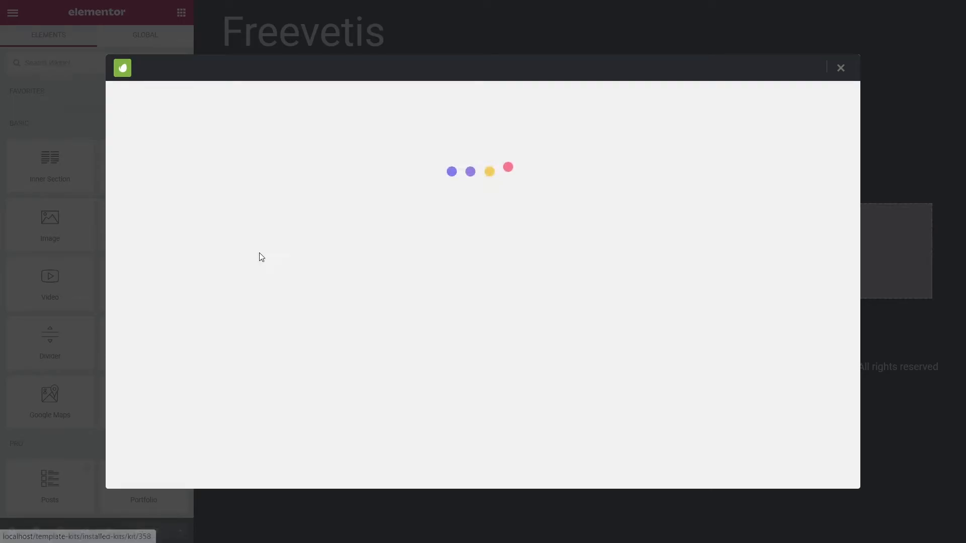
scroll(451, 292, down, 20)
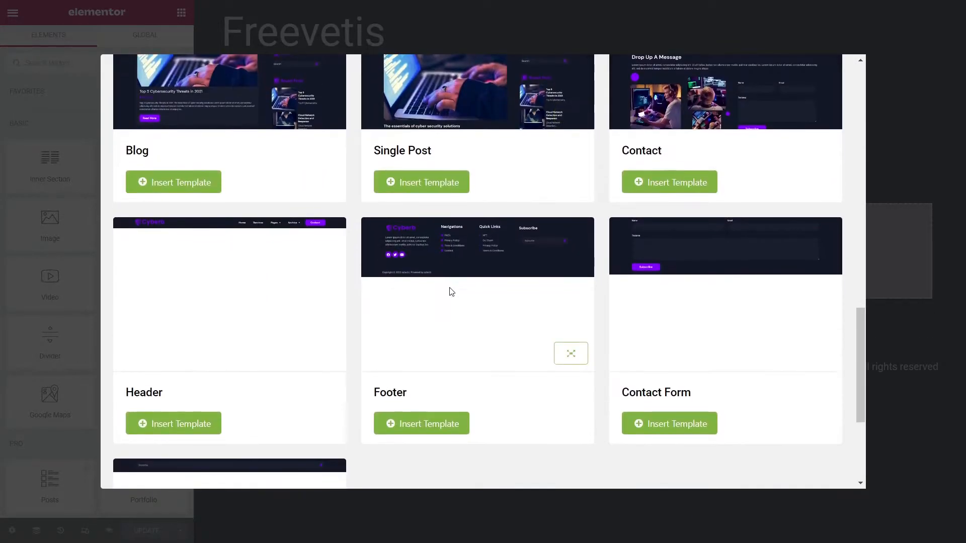
scroll(451, 292, up, 3)
click(664, 323)
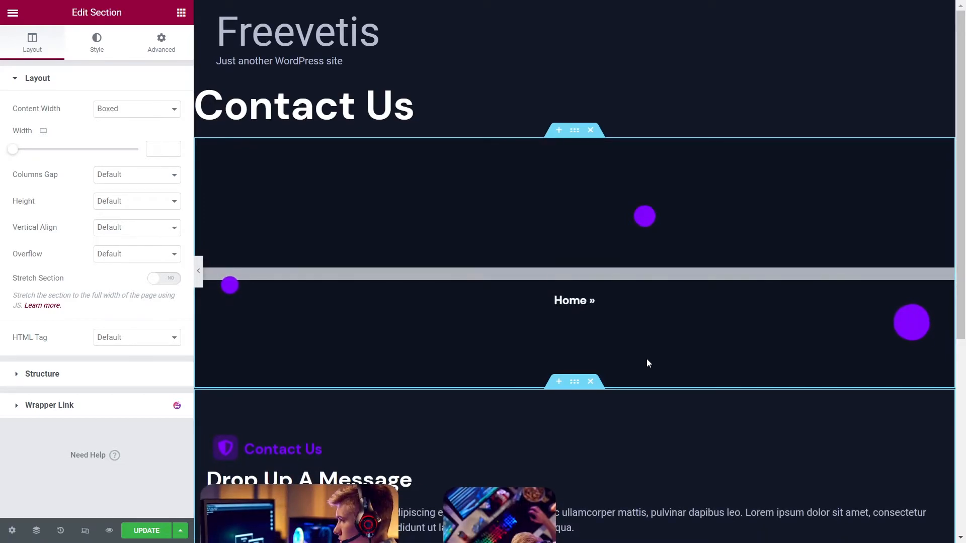
Step: Create a new blank MetForm named "contact form" for the empty form widget under Drop Up A Message and open it for editing
scroll(647, 358, down, 5)
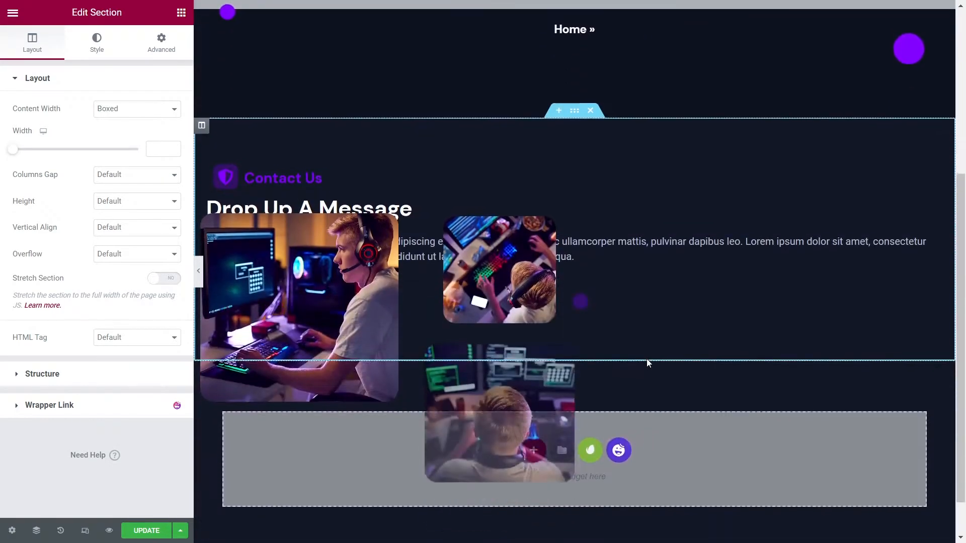
click(682, 331)
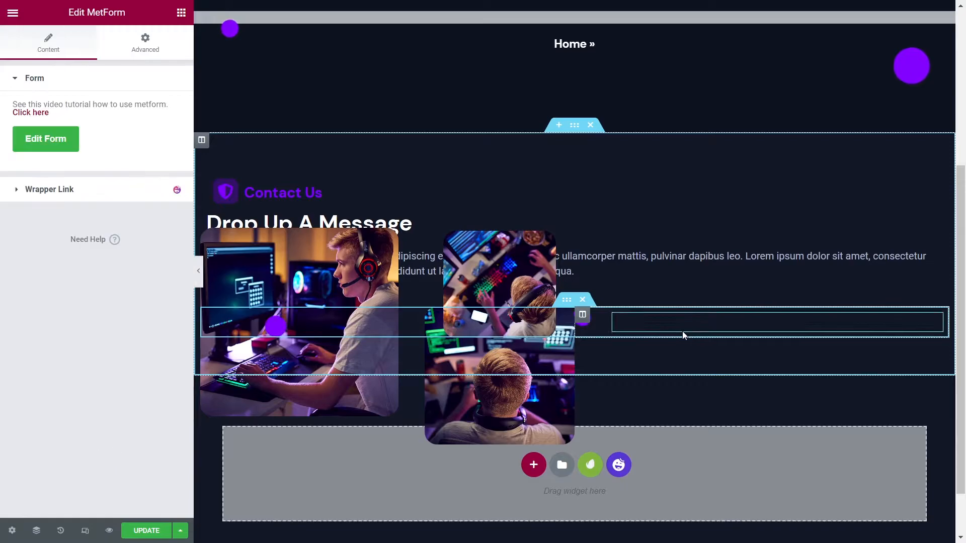
click(43, 141)
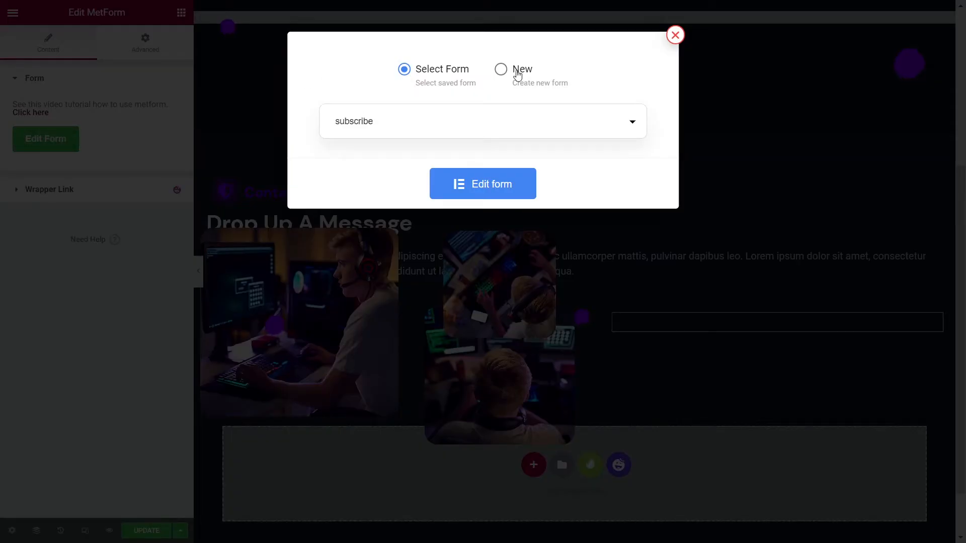
click(517, 74)
click(417, 126)
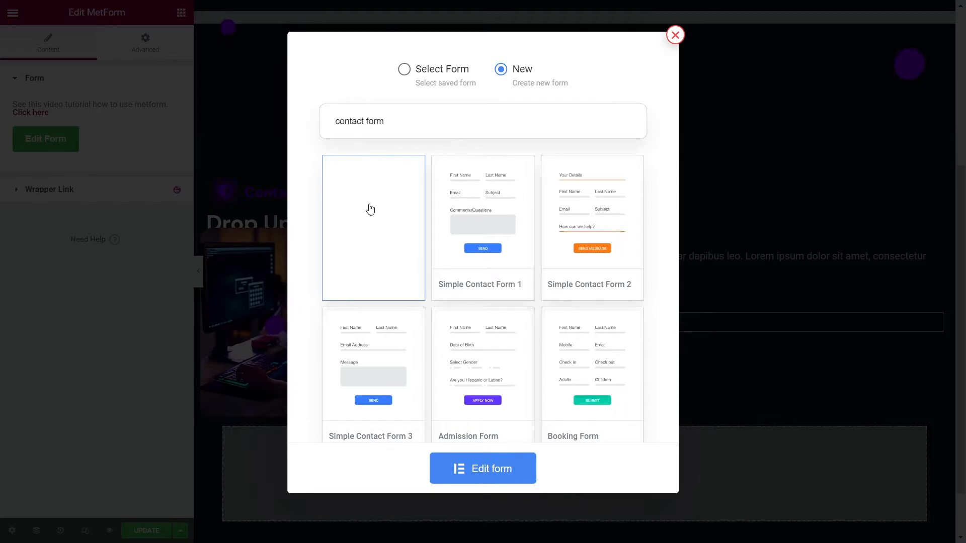
click(476, 468)
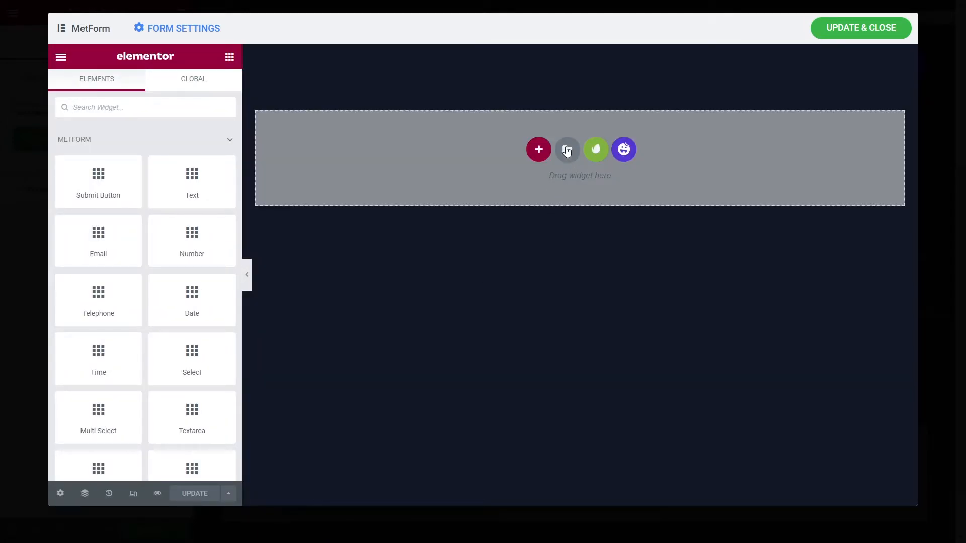
Step: Insert the Cyberb kit's Contact Form template into the form, update and close it, and review the page
click(604, 150)
click(277, 326)
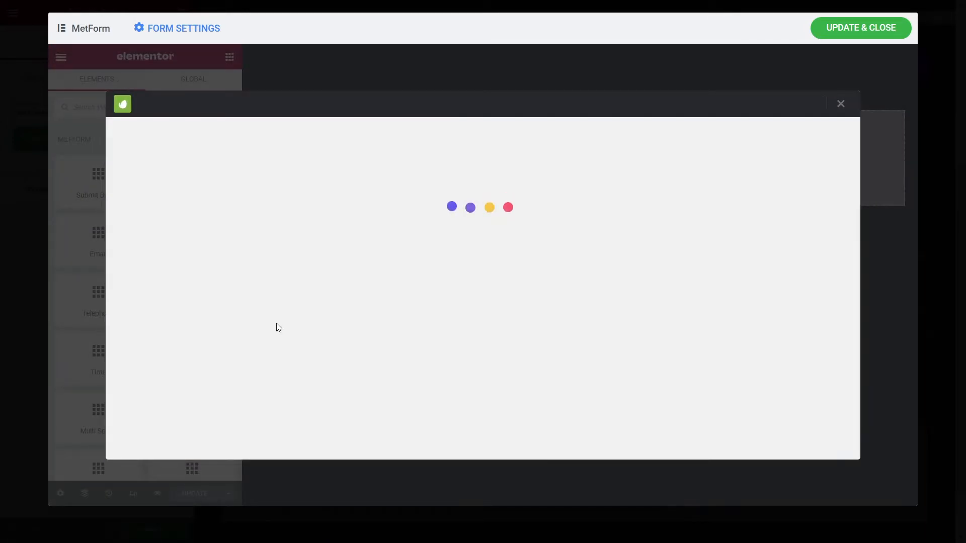
scroll(276, 328, down, 20)
scroll(266, 356, up, 5)
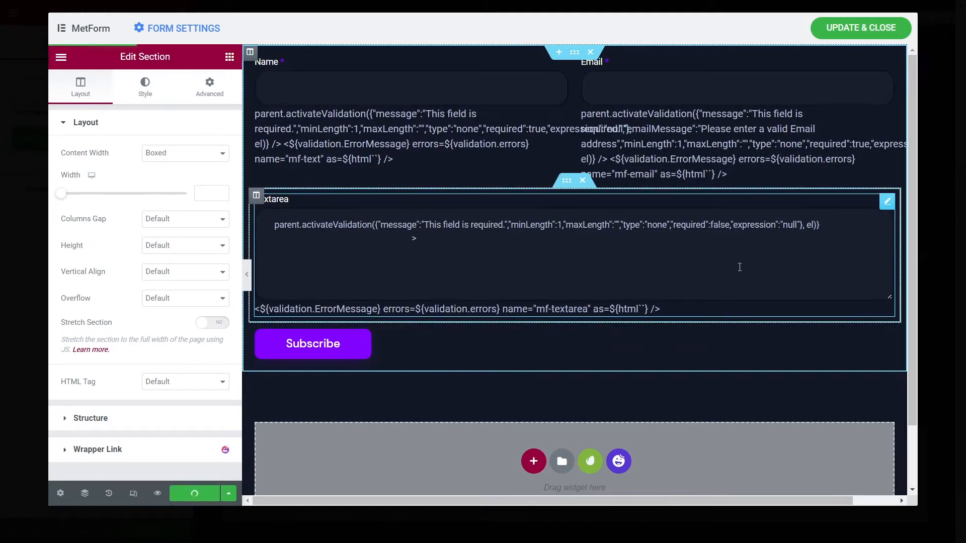
click(861, 34)
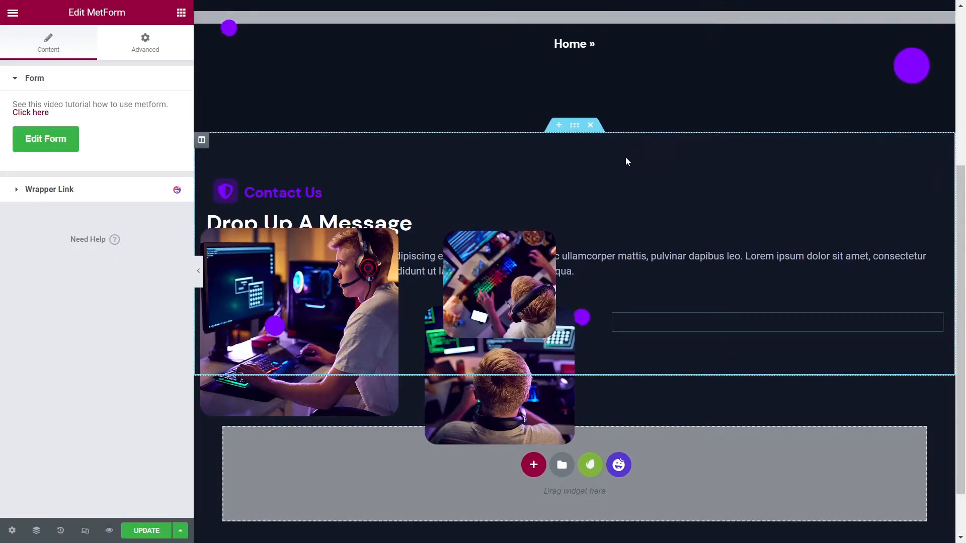
scroll(626, 161, down, 3)
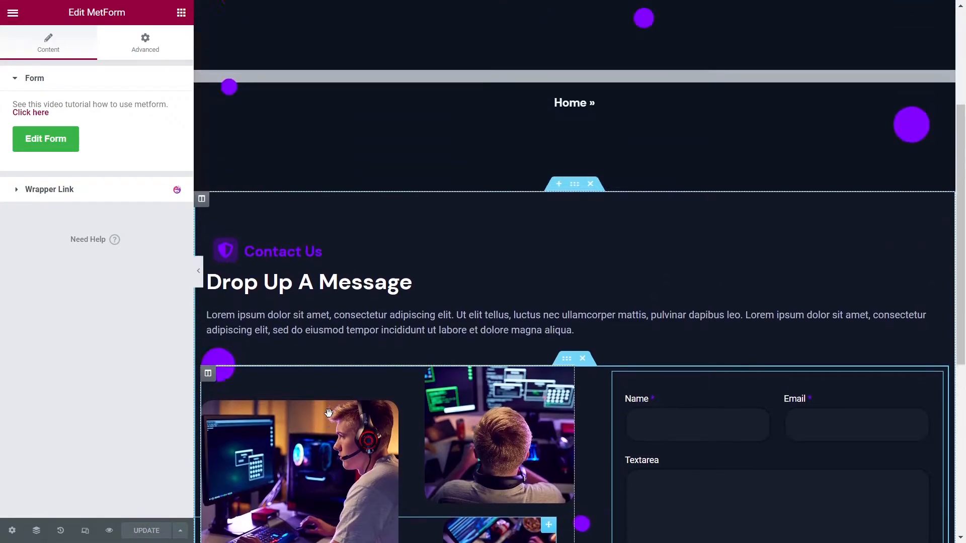
Step: Exit the Contact Us page to the dashboard and open the Elementor Header & Footer Builder
click(12, 14)
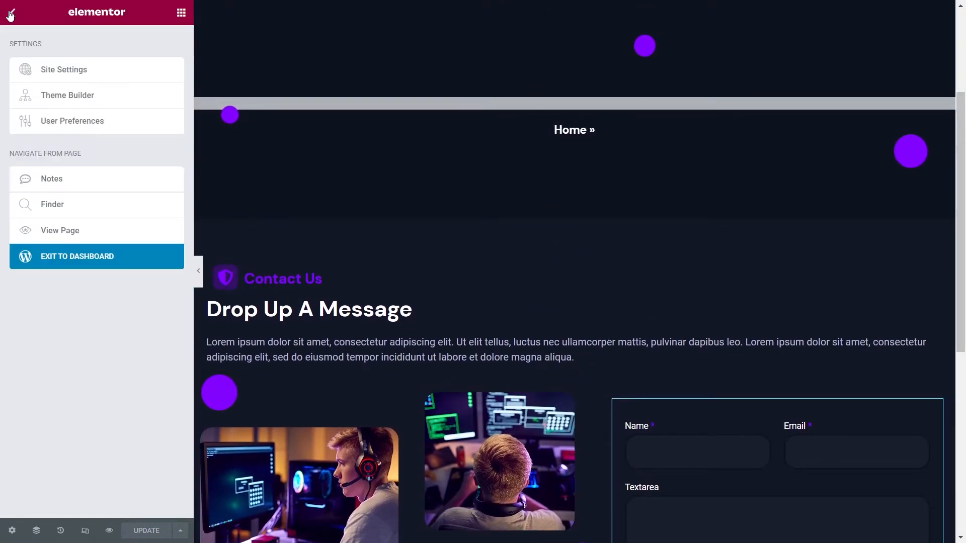
click(50, 256)
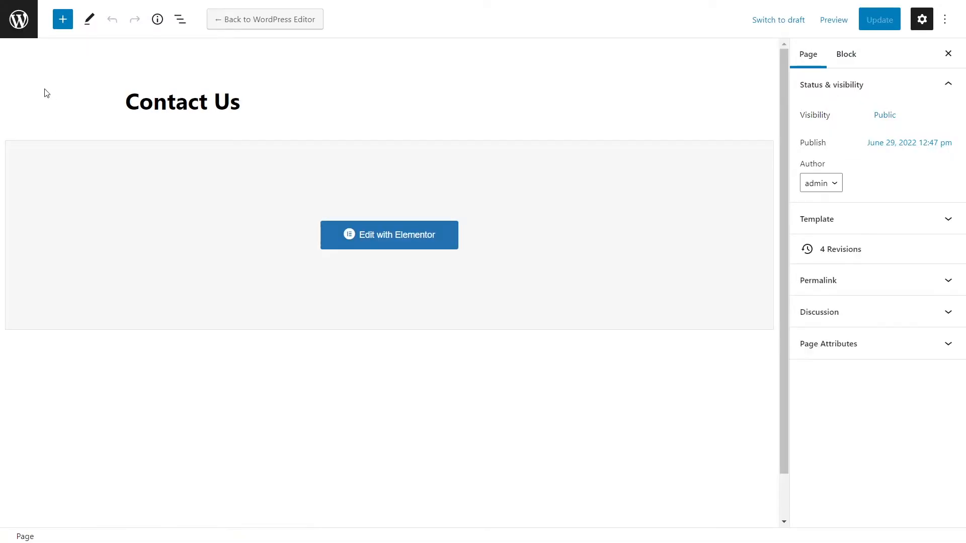
click(25, 28)
mouse_move(45, 298)
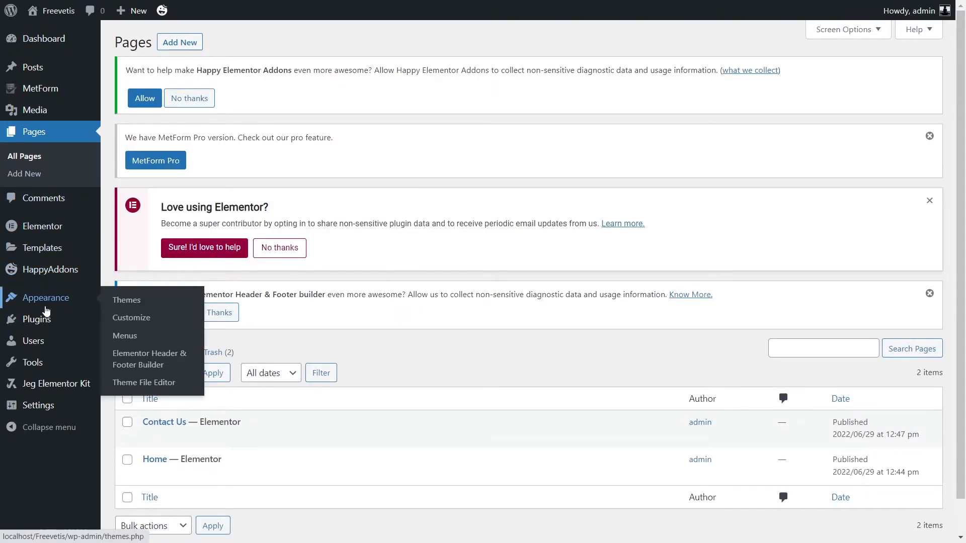
click(126, 358)
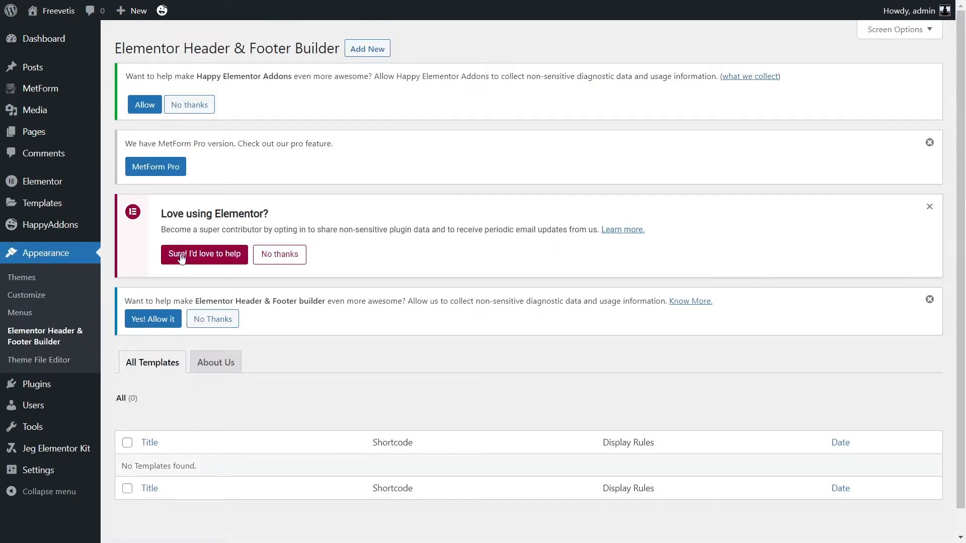
Step: Add a template titled "Header" of type Header, display it on the Entire Website, and publish it
click(367, 57)
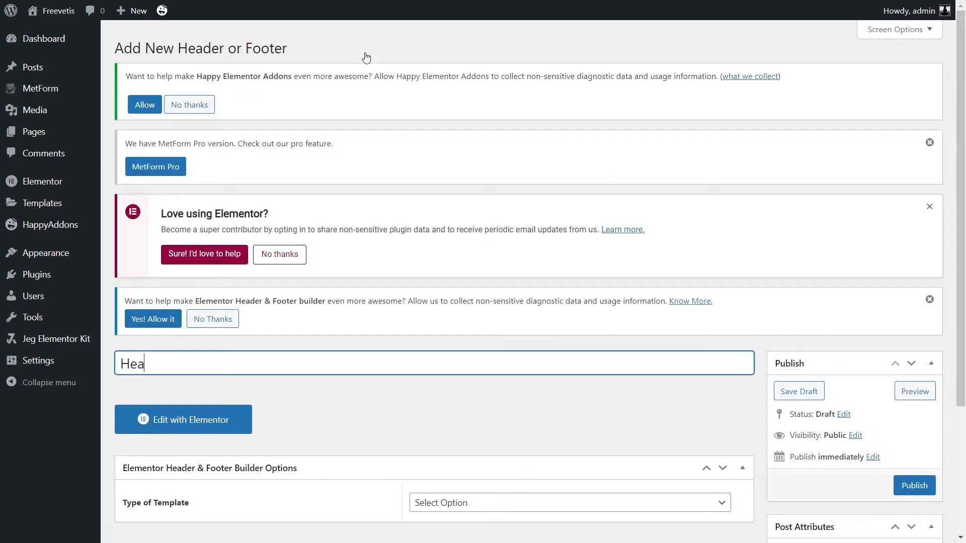
scroll(403, 254, down, 3)
click(443, 334)
click(443, 362)
click(458, 380)
click(460, 147)
click(901, 318)
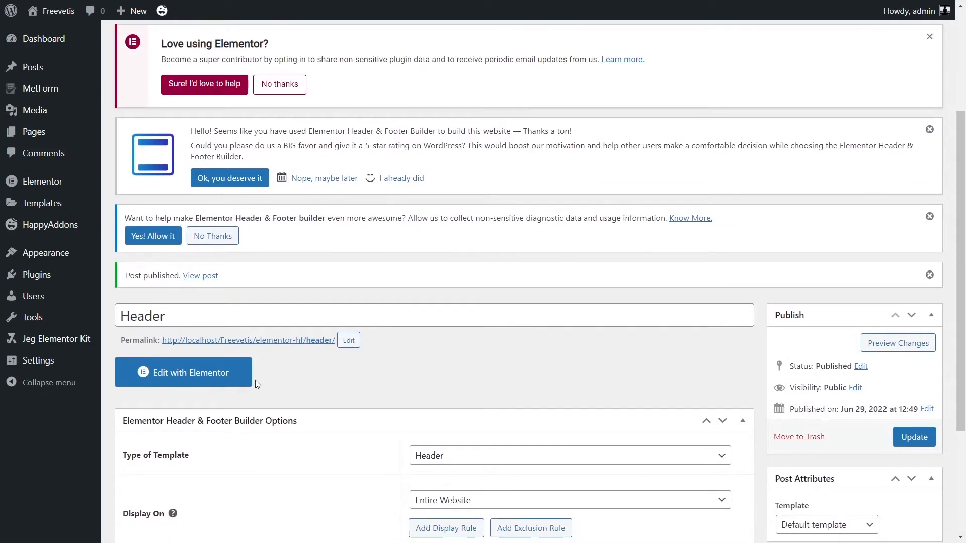
Step: Open the Header template in Elementor, insert the Cyberb kit's Header template, and update it
click(217, 384)
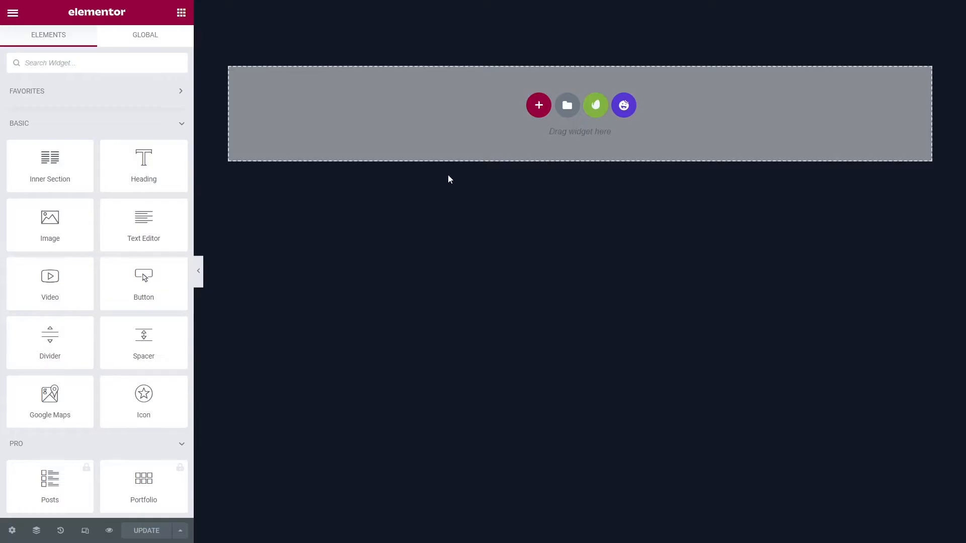
click(601, 107)
click(289, 276)
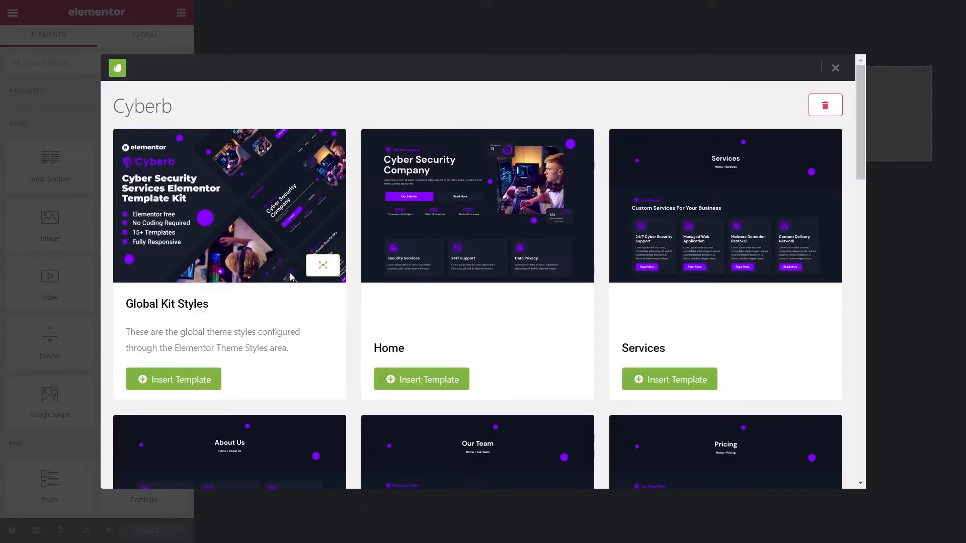
scroll(292, 277, down, 5)
scroll(291, 276, down, 10)
scroll(292, 276, down, 5)
scroll(291, 276, up, 3)
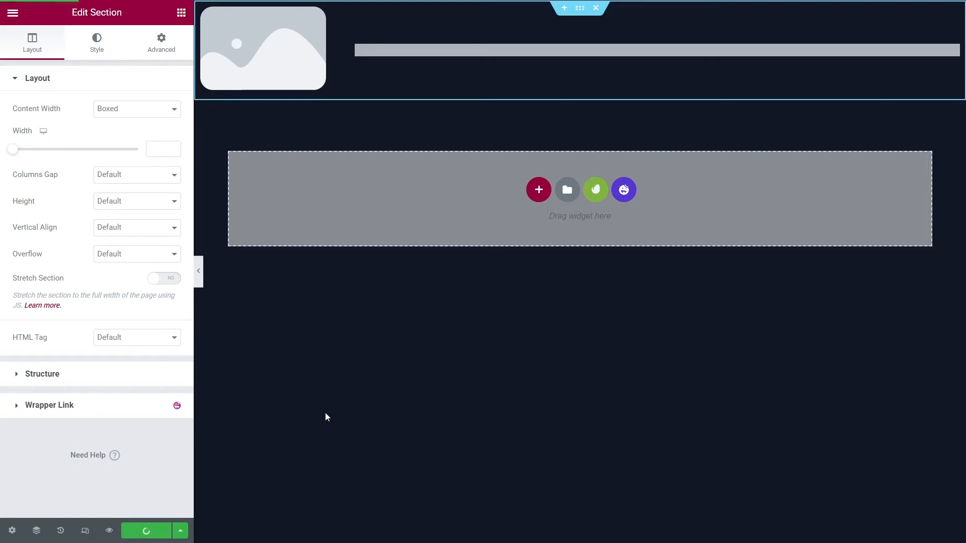
Step: Exit the header's Elementor editor and return to the Elementor Header & Footer Builder template list
click(13, 13)
click(63, 261)
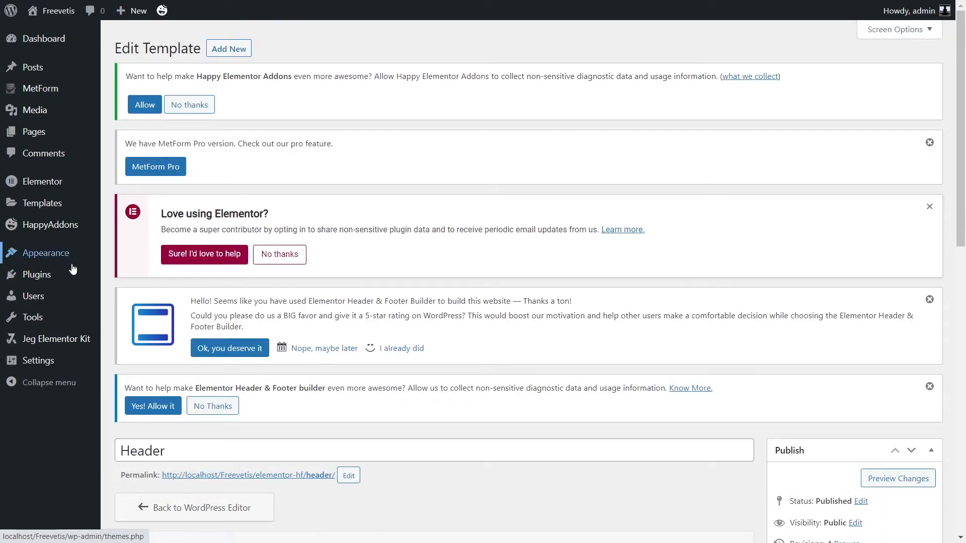
mouse_move(54, 256)
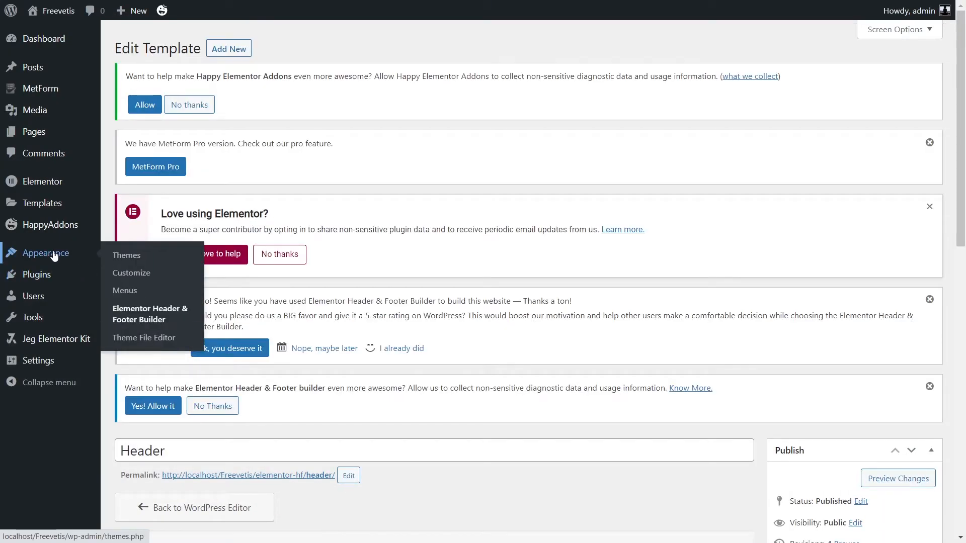
click(134, 320)
Step: Add a template titled "Footer" of type Footer, display it on the Entire Website, and publish it
click(367, 48)
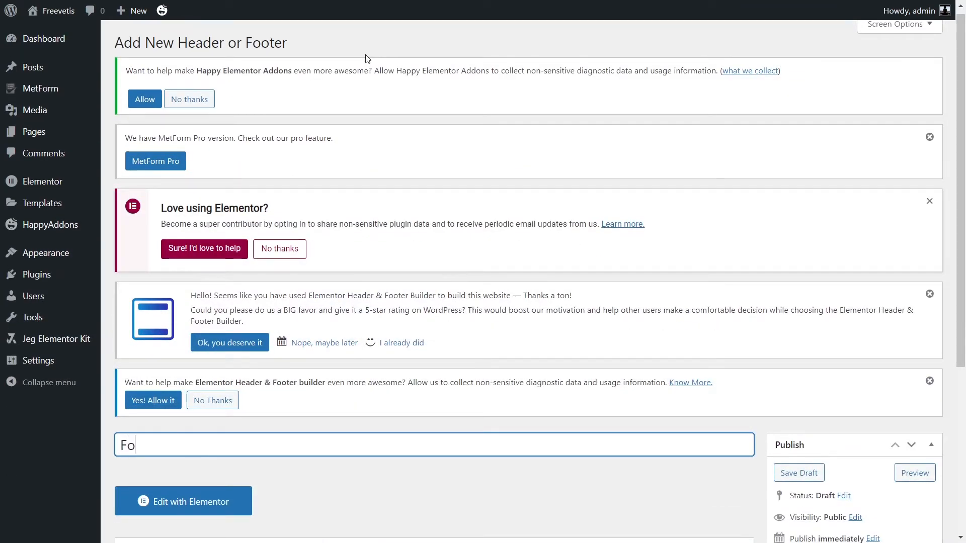
scroll(417, 205, down, 5)
click(578, 334)
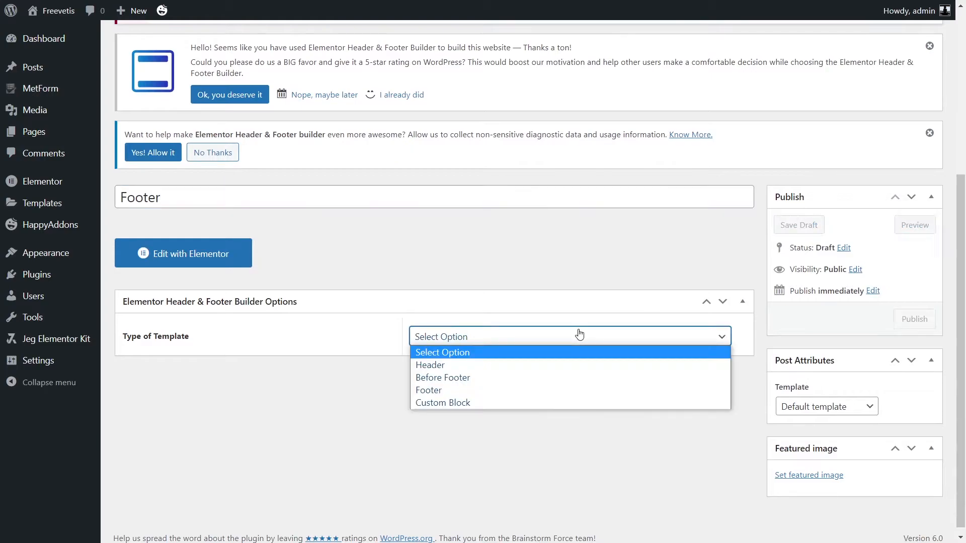
click(556, 390)
click(553, 389)
click(536, 151)
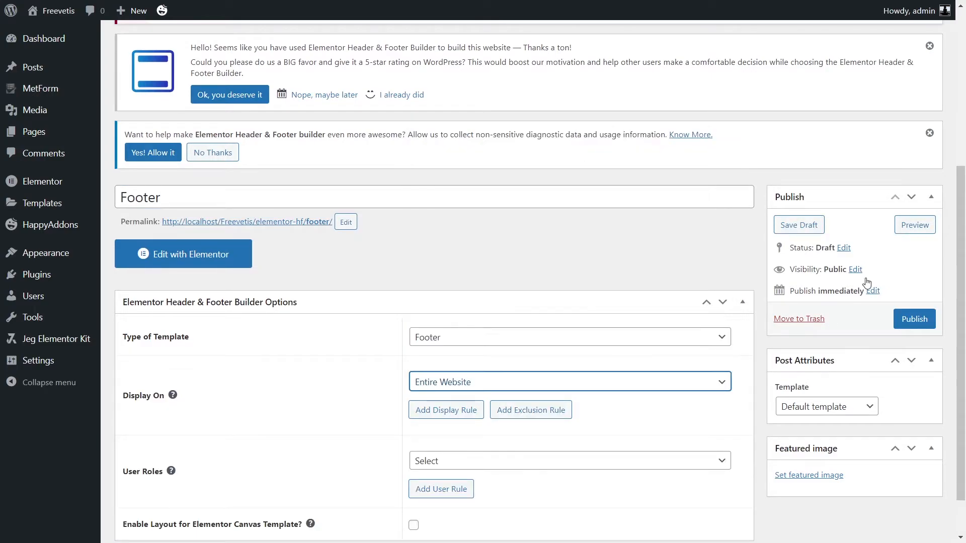
click(915, 319)
Step: Open the Footer template in Elementor, insert the Cyberb kit's Footer template, and update it
scroll(281, 262, down, 5)
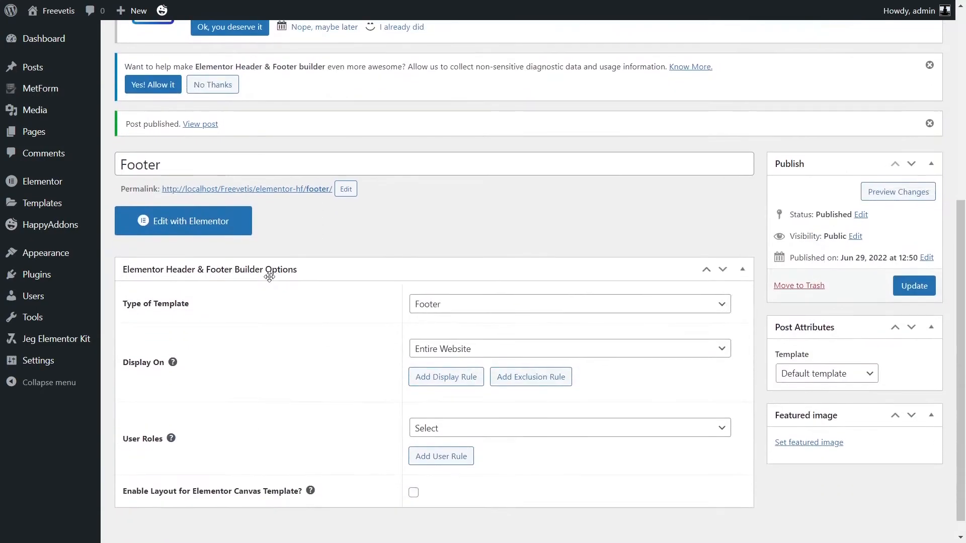
click(199, 226)
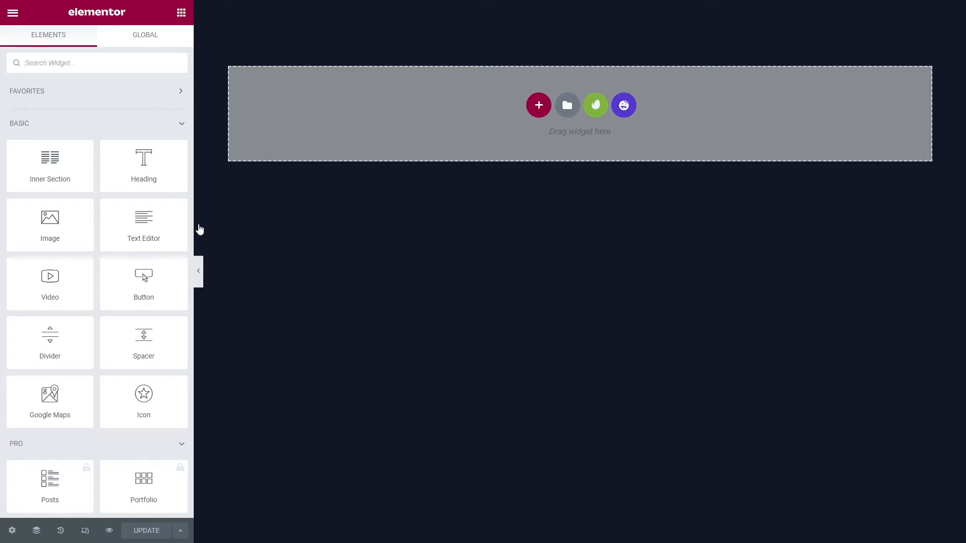
click(591, 110)
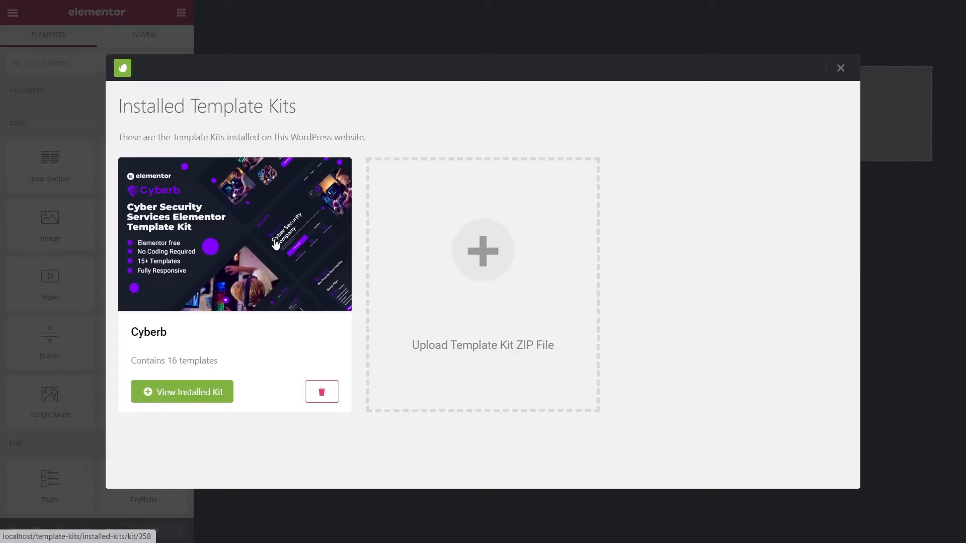
click(181, 392)
scroll(417, 375, down, 2)
scroll(417, 372, down, 10)
click(411, 322)
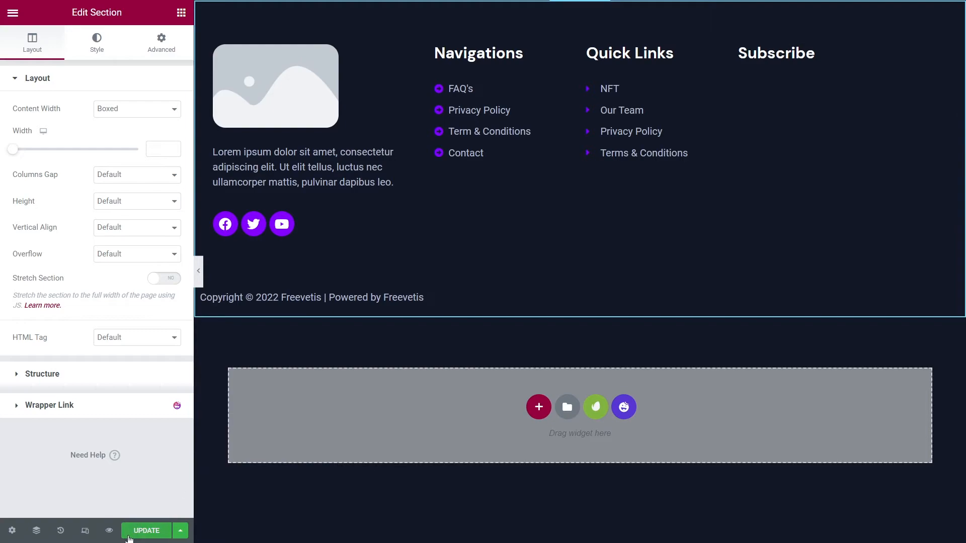
click(130, 536)
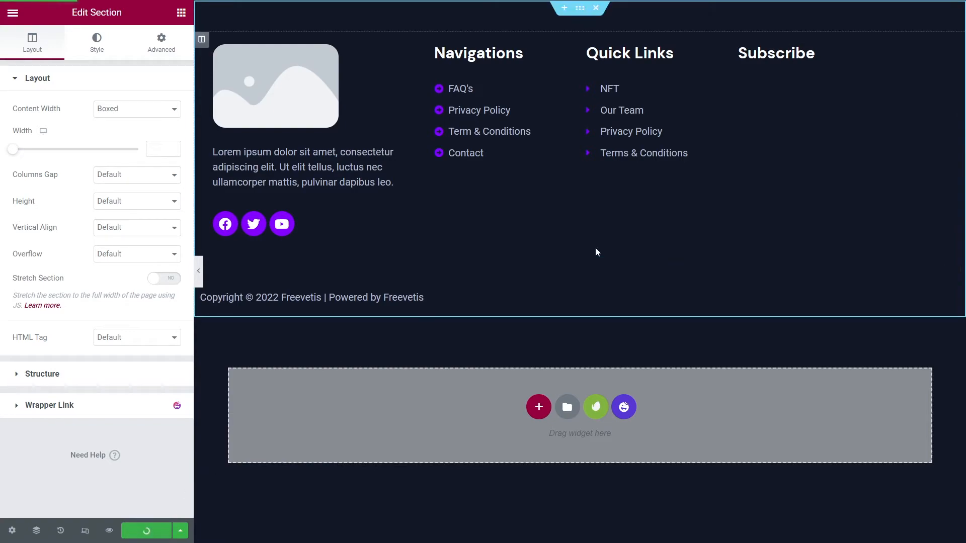
Step: Create a new blank subscribe form for the MetForm widget under the footer's Subscribe heading and open it for editing
click(785, 93)
click(45, 149)
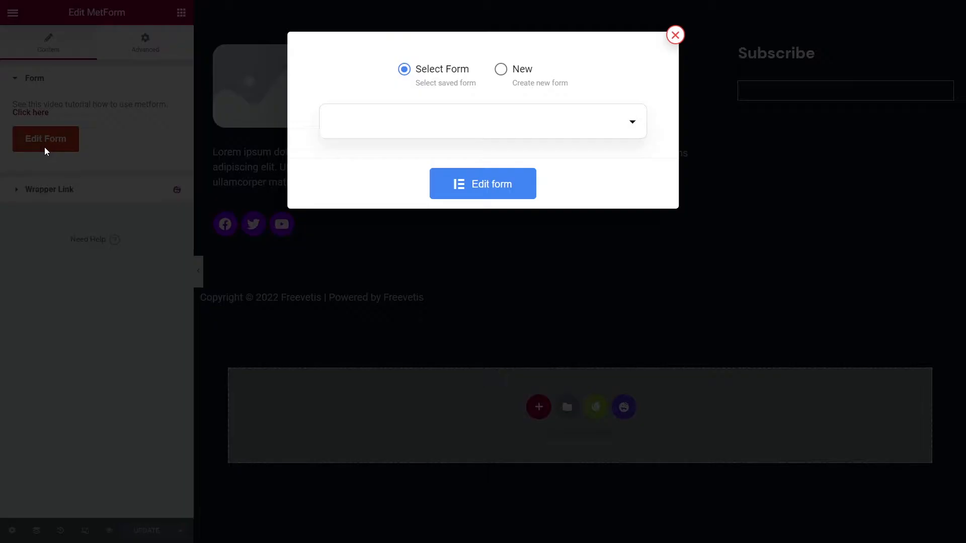
click(501, 71)
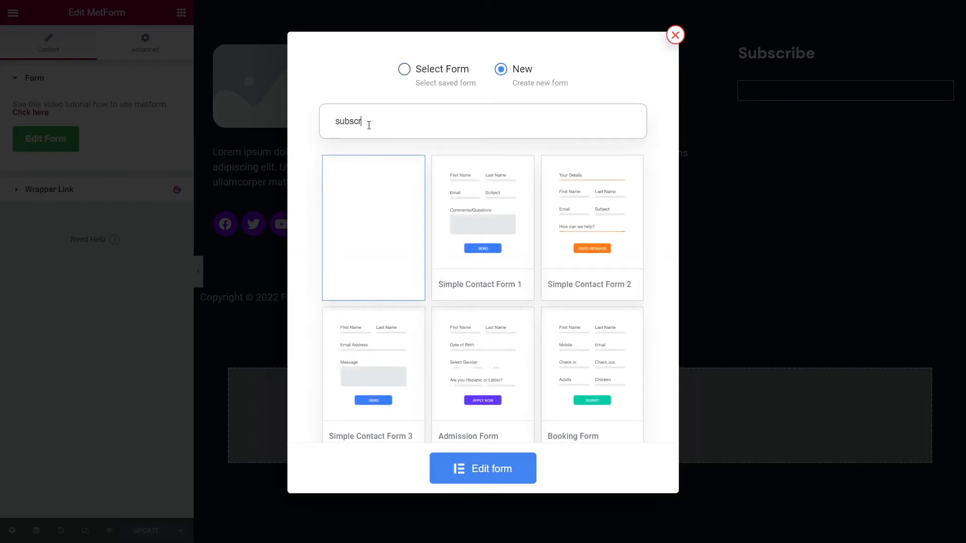
click(507, 478)
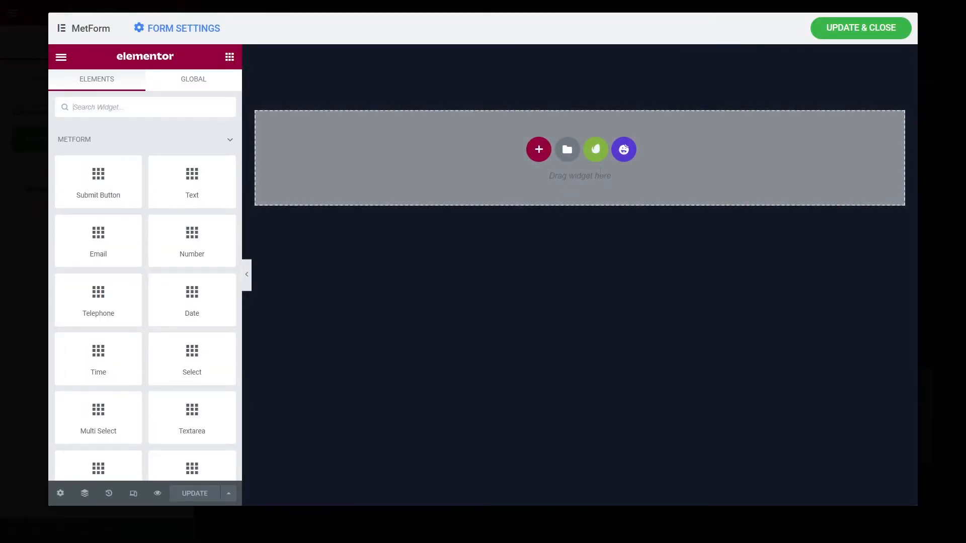
Step: Insert the Cyberb kit's Subscribe Form template into the blank form, then update and close the form editor
click(595, 150)
click(274, 301)
scroll(368, 340, down, 15)
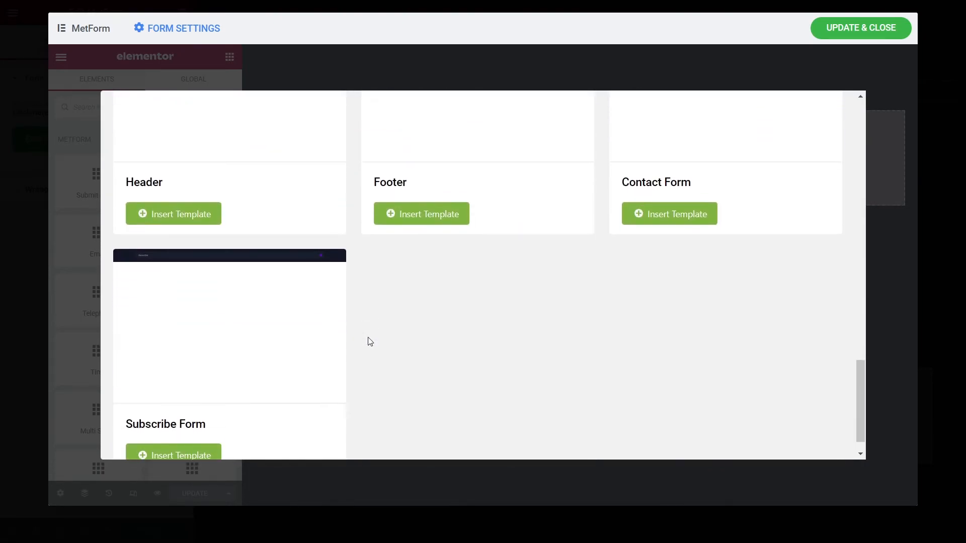
scroll(368, 340, down, 1)
click(180, 429)
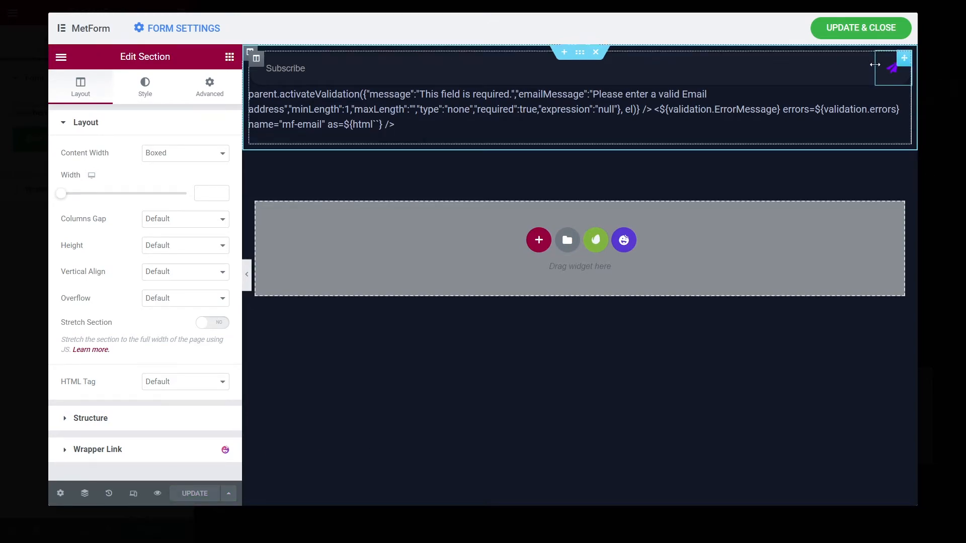
click(850, 28)
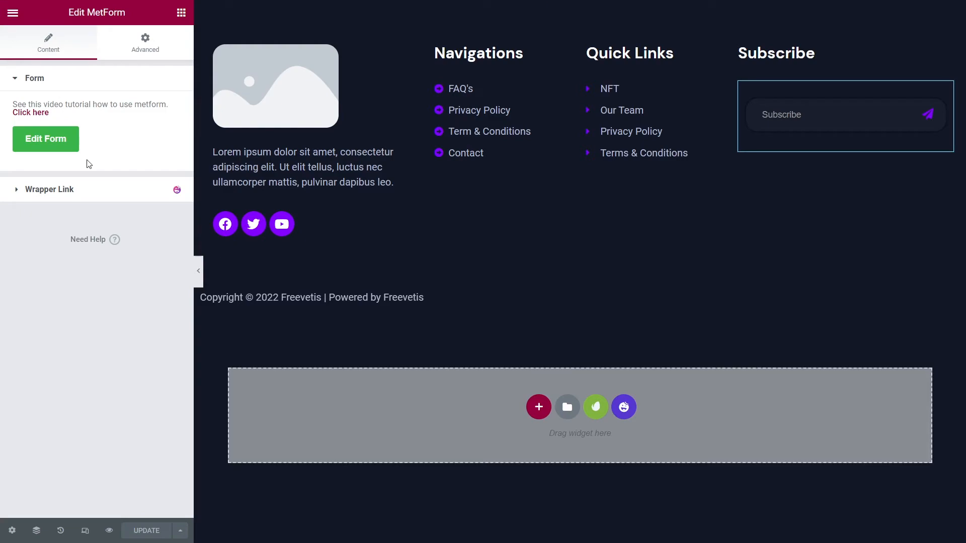
Step: Exit the footer's Elementor editor to the WordPress dashboard and open the theme Customizer
click(13, 15)
click(60, 258)
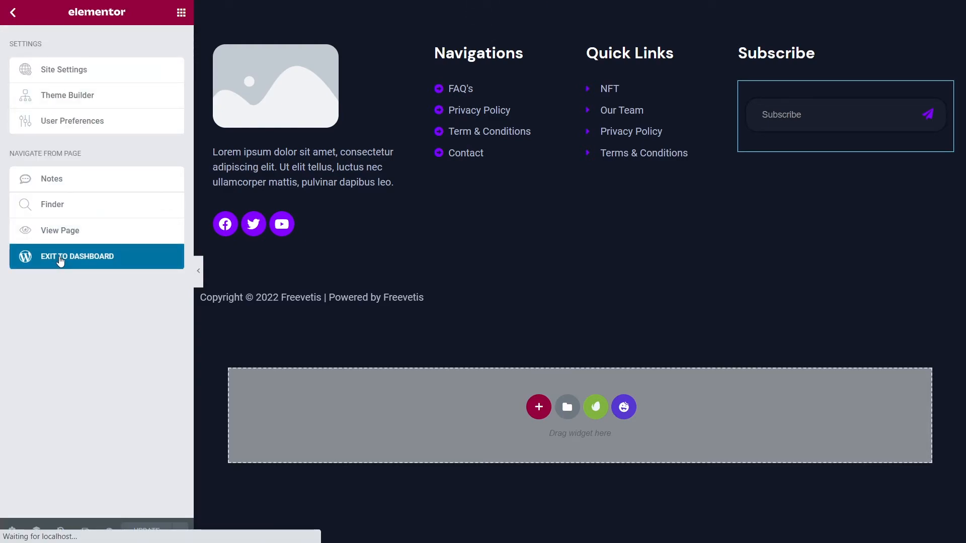
mouse_move(46, 252)
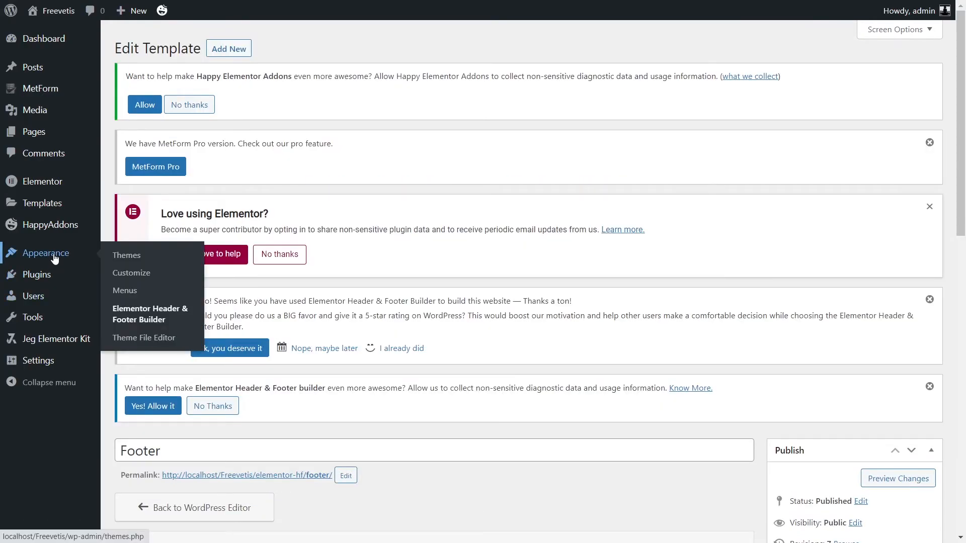
click(126, 273)
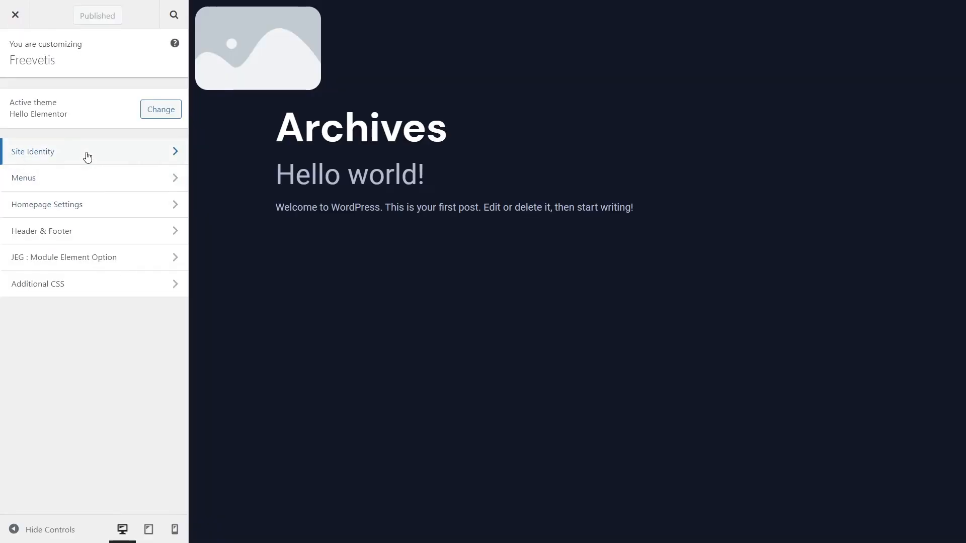
Step: Upload Logo.png from the envato template folder and set it as the site logo under Site Identity
click(144, 152)
click(144, 122)
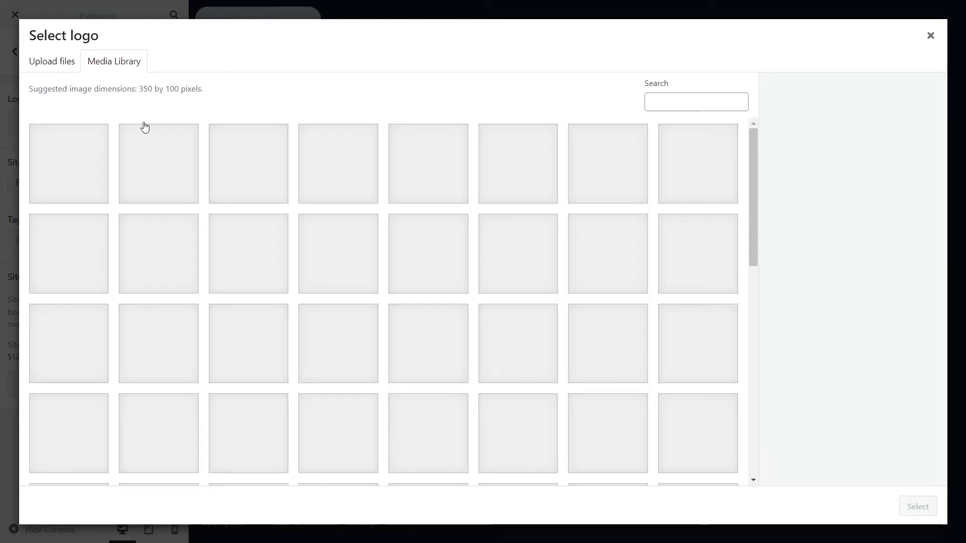
click(55, 61)
click(487, 269)
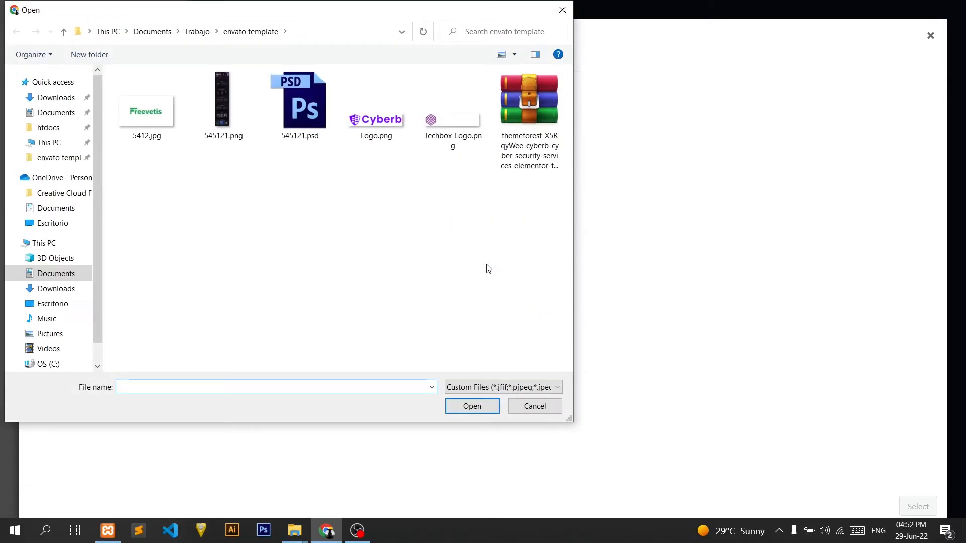
click(370, 119)
click(465, 411)
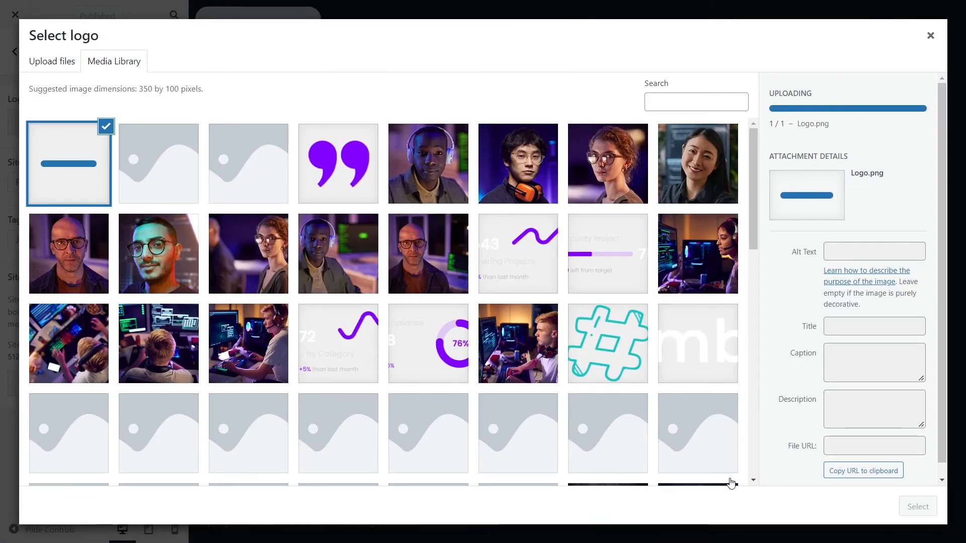
click(915, 505)
click(836, 506)
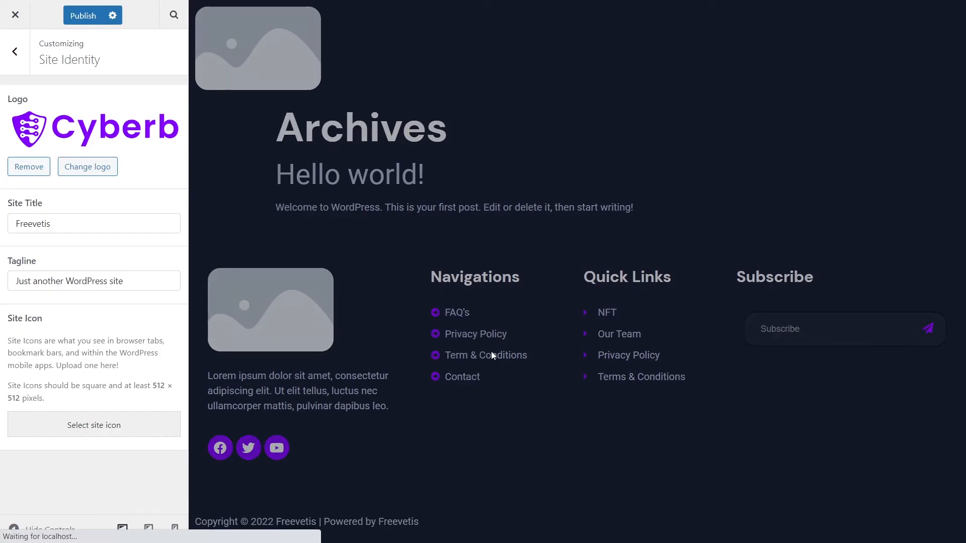
Step: Create a navigation menu named "menu" and add the Elementor pages Home and Contact Us to it
click(15, 52)
click(42, 188)
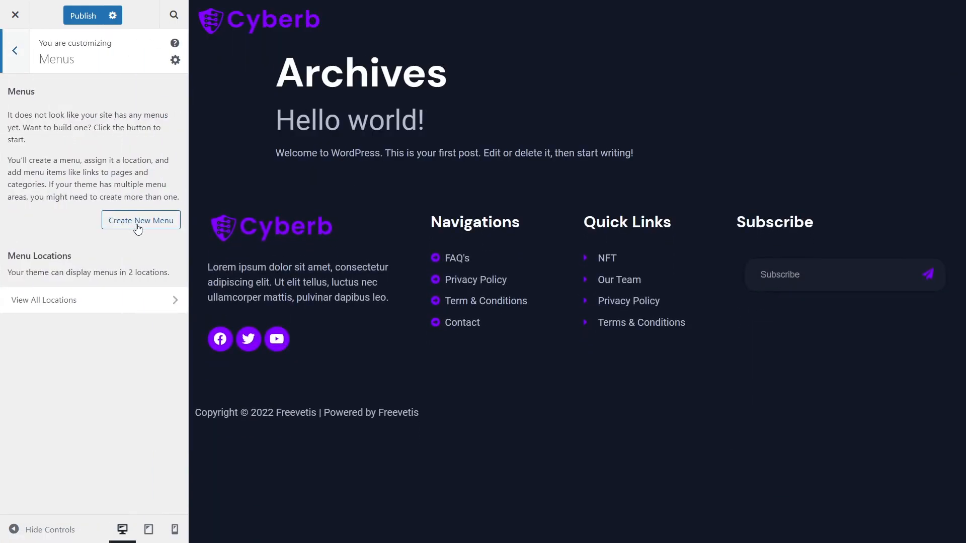
click(136, 222)
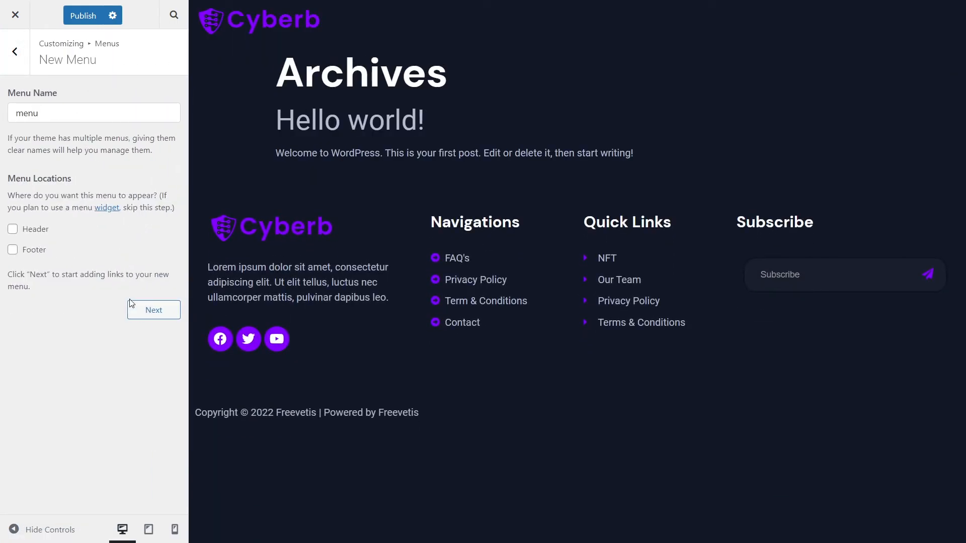
click(136, 310)
click(140, 196)
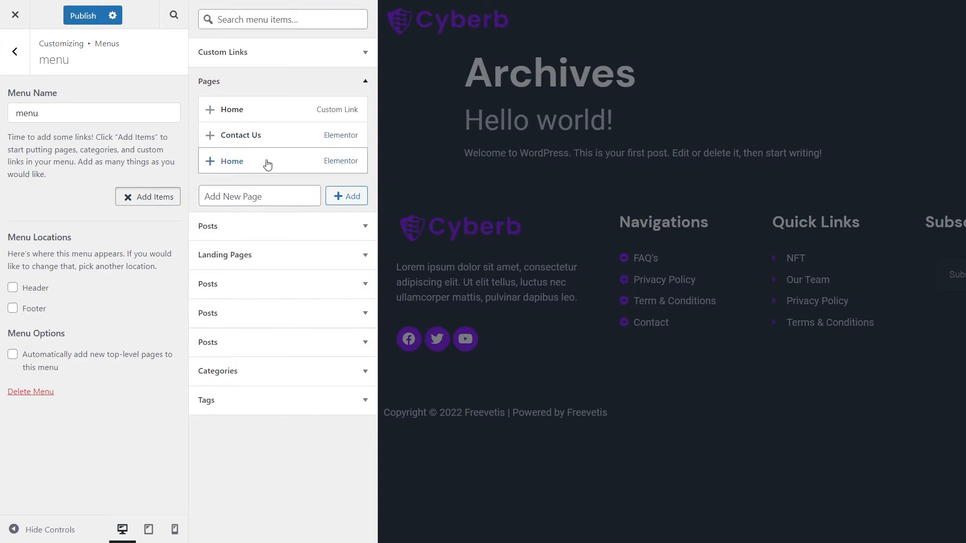
click(267, 162)
click(257, 136)
click(14, 64)
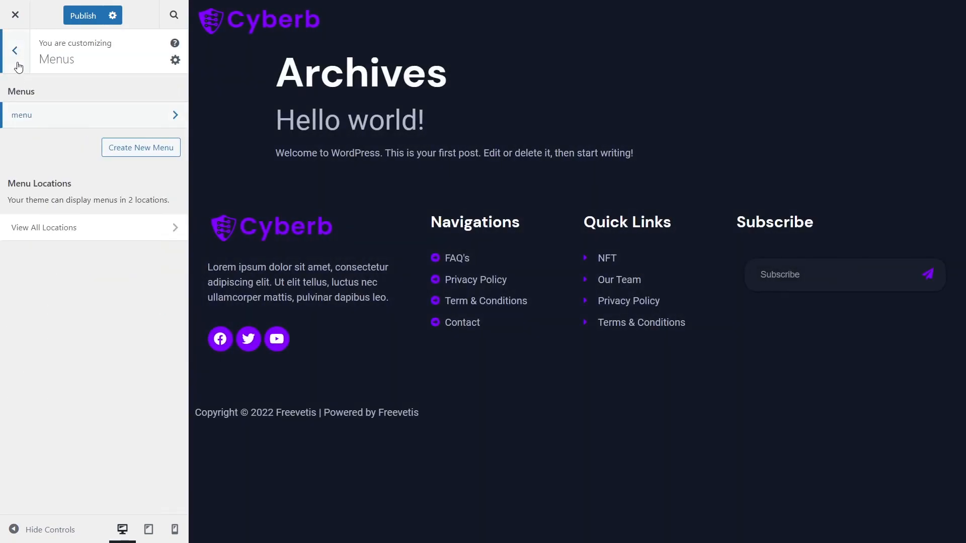
Step: Set the Home page as the site's homepage in the Homepage Settings and publish the Customizer changes
click(14, 63)
click(34, 203)
click(65, 251)
click(60, 304)
click(56, 343)
click(81, 15)
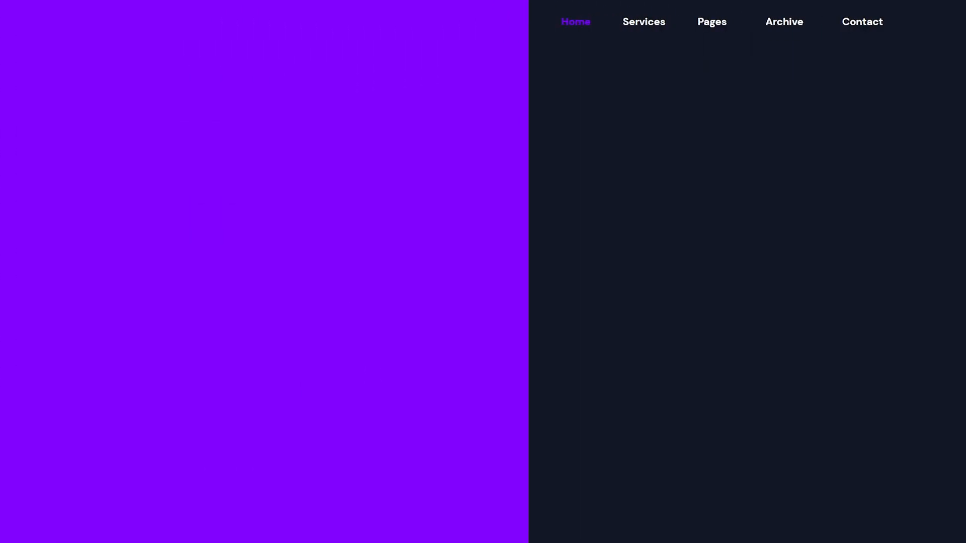
Step: Review the live homepage from the header through the services, pricing, team, testimonial and blog sections down to the footer
scroll(965, 200, down, 10)
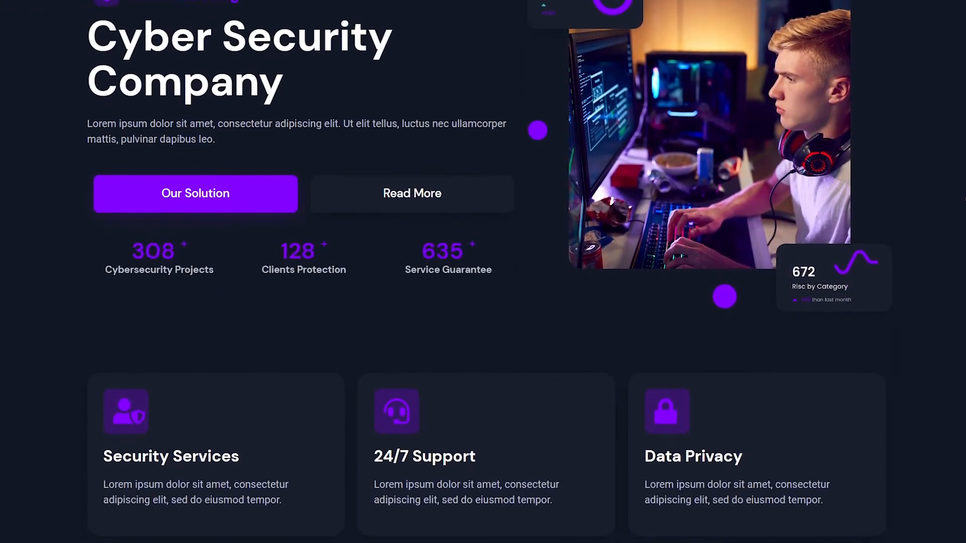
scroll(965, 199, down, 10)
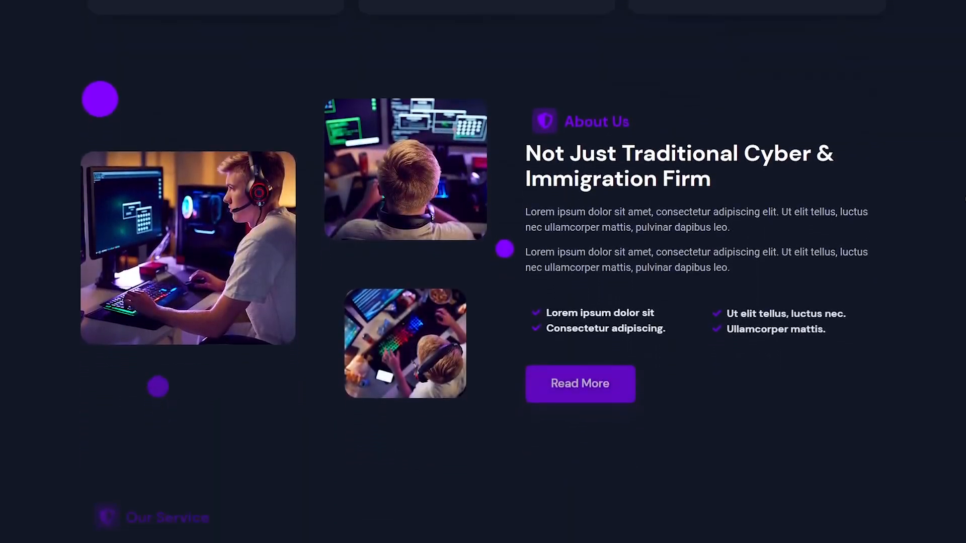
scroll(965, 199, down, 10)
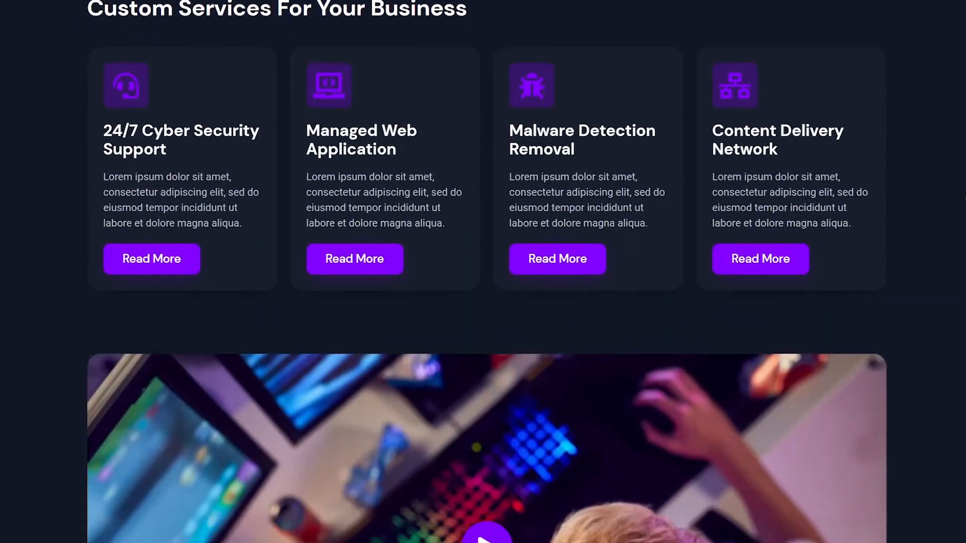
scroll(965, 199, down, 10)
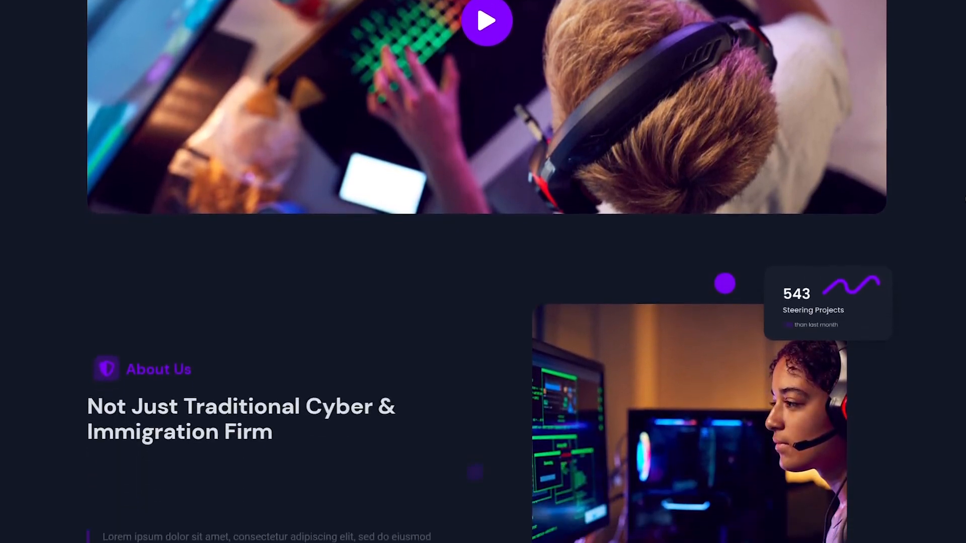
scroll(965, 199, down, 10)
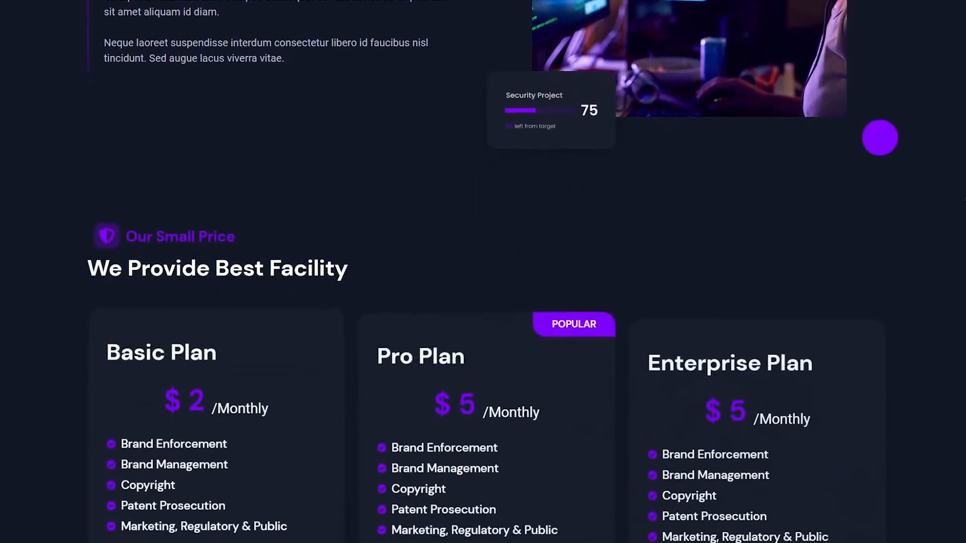
scroll(965, 199, down, 10)
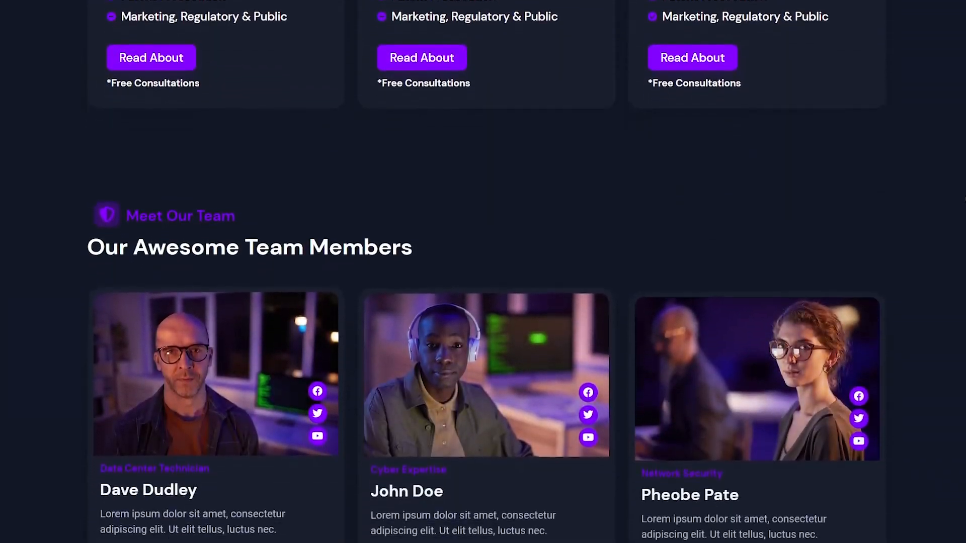
scroll(965, 200, down, 10)
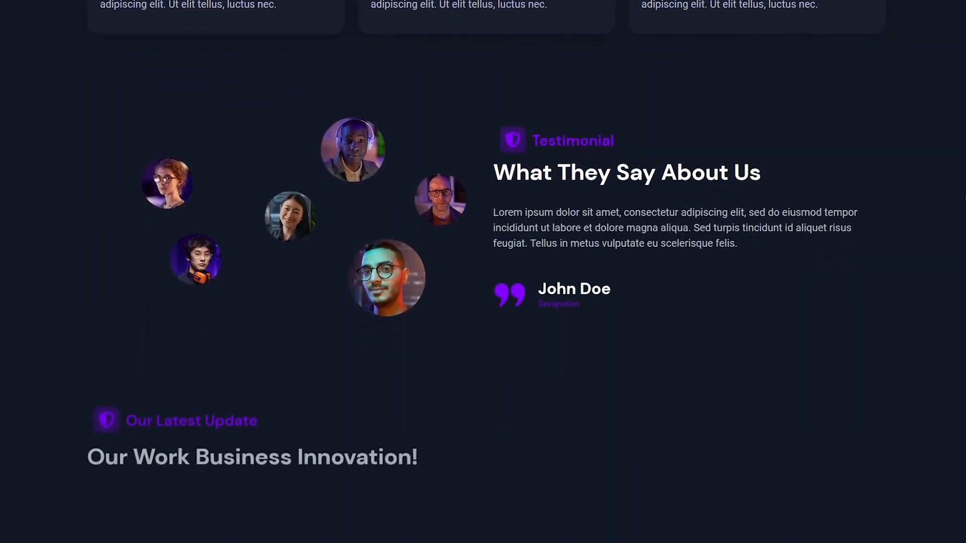
scroll(965, 199, down, 5)
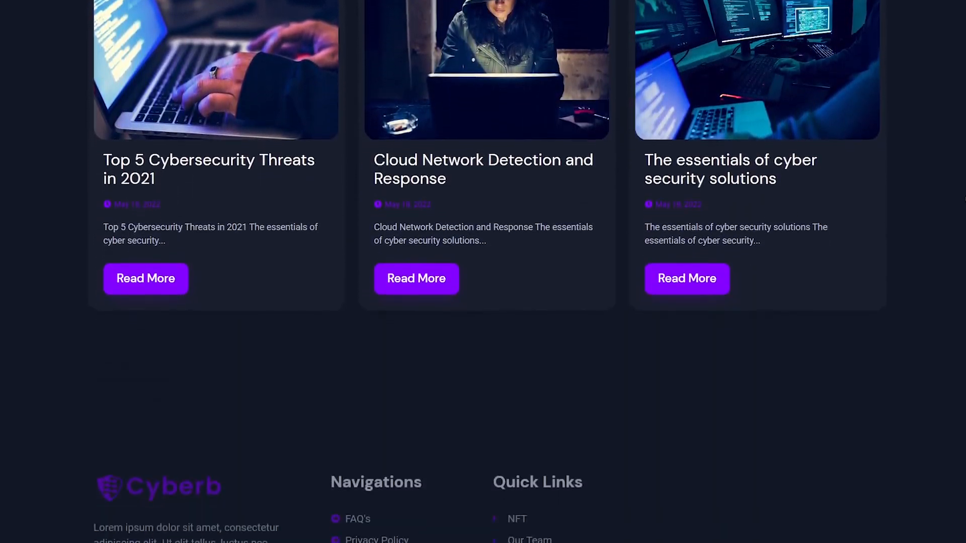